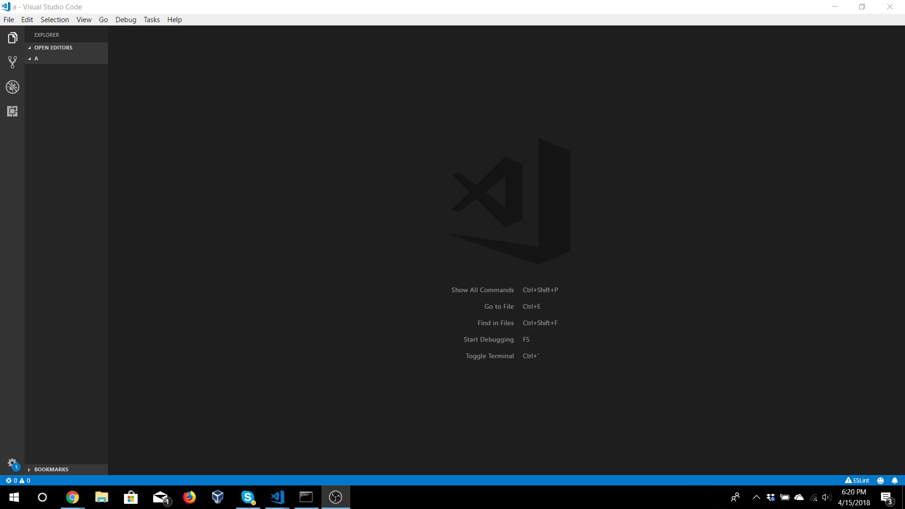
Browse File Explorer to OS (C:), open folder a, and glance at its context menu
click(104, 501)
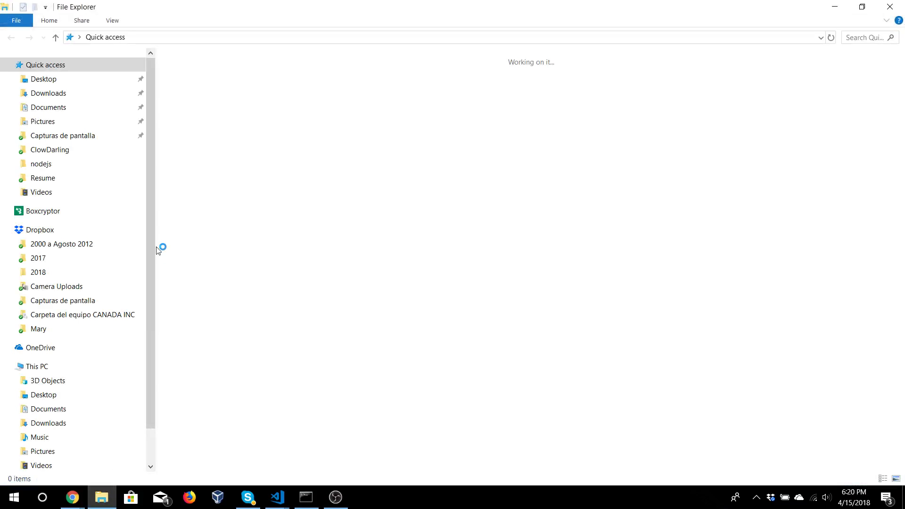
scroll(71, 375, down, 1)
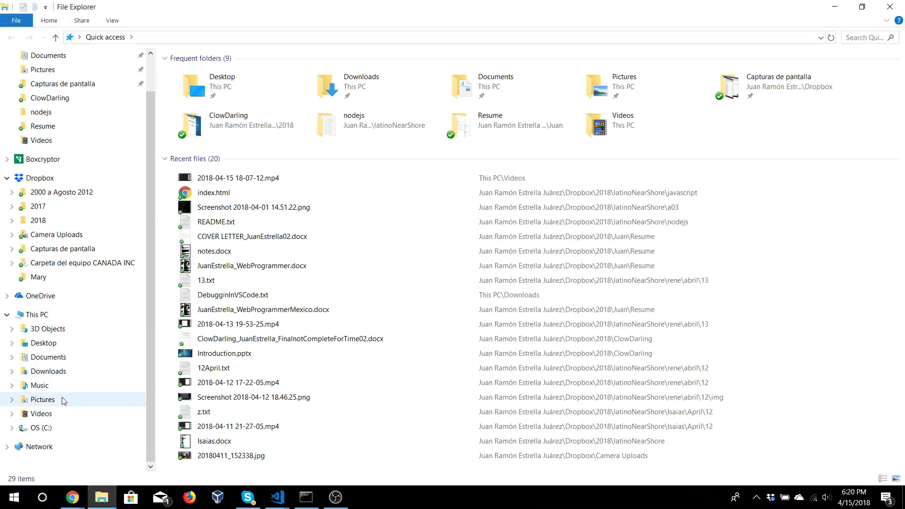
click(53, 428)
double_click(186, 88)
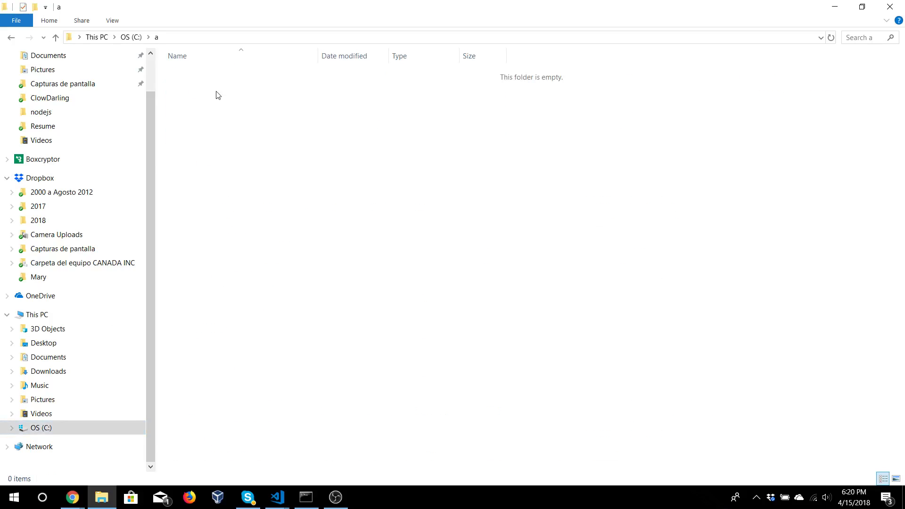
right_click(206, 120)
click(177, 96)
Back in VS Code, add a new file named index.html to folder a
click(279, 503)
click(306, 455)
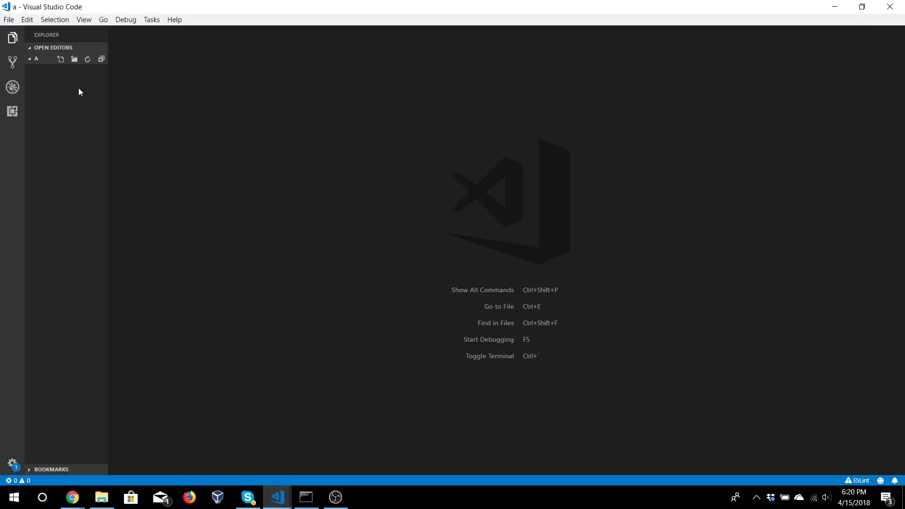
click(34, 59)
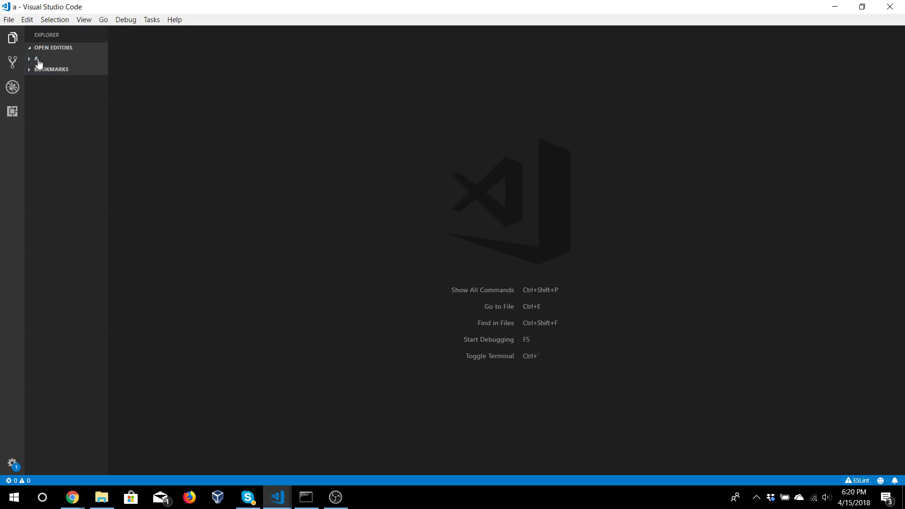
click(34, 60)
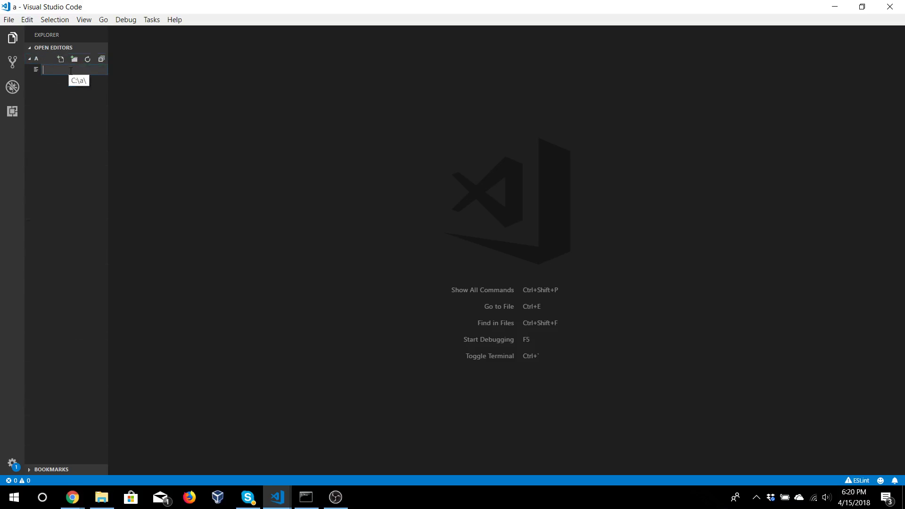
text(index.h)
text(tml)
key(Return)
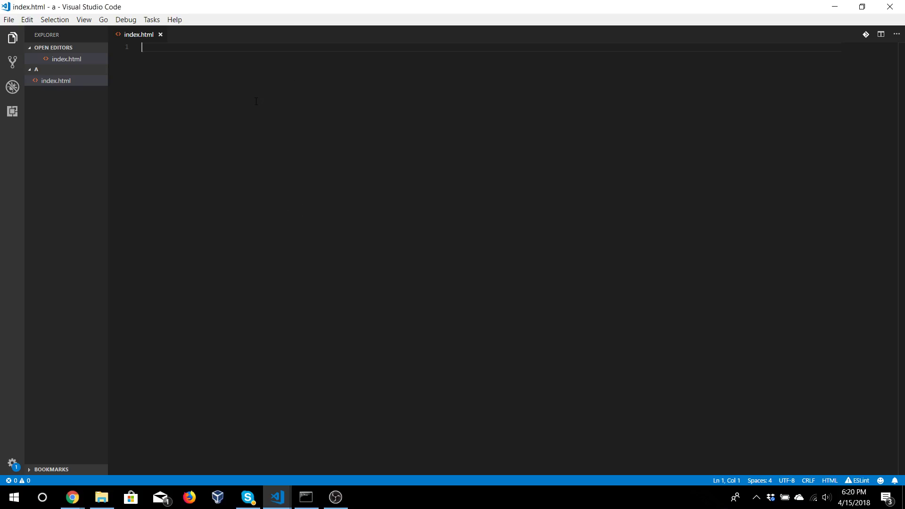
text(<ht)
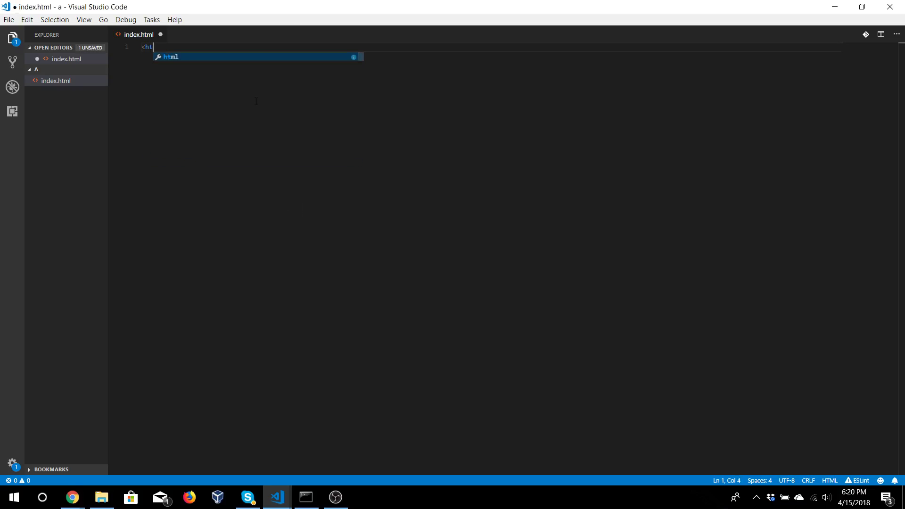
text(ml>)
Write the html element with a head containing an empty script tag
key(Return)
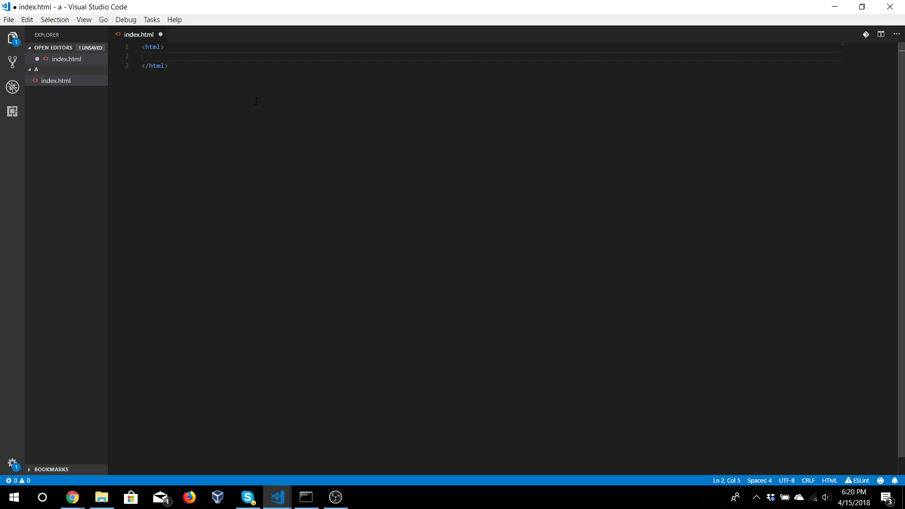
text(<)
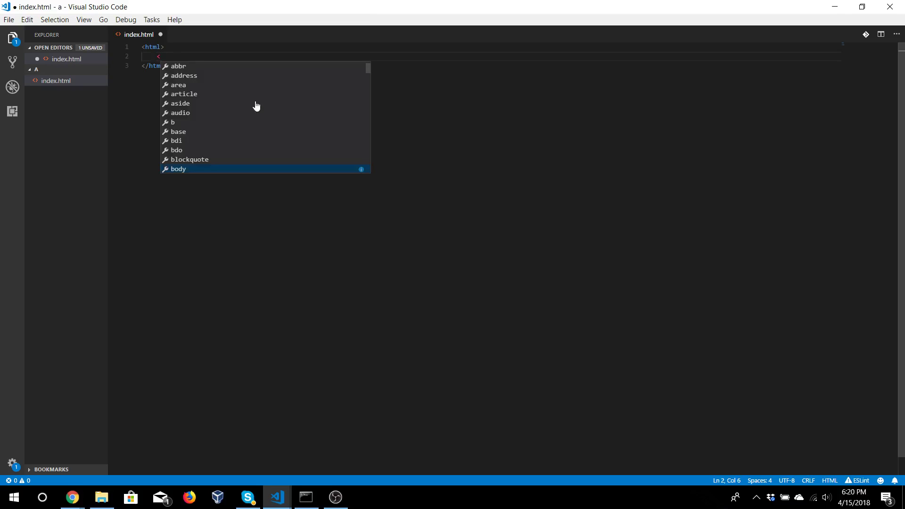
text(hea)
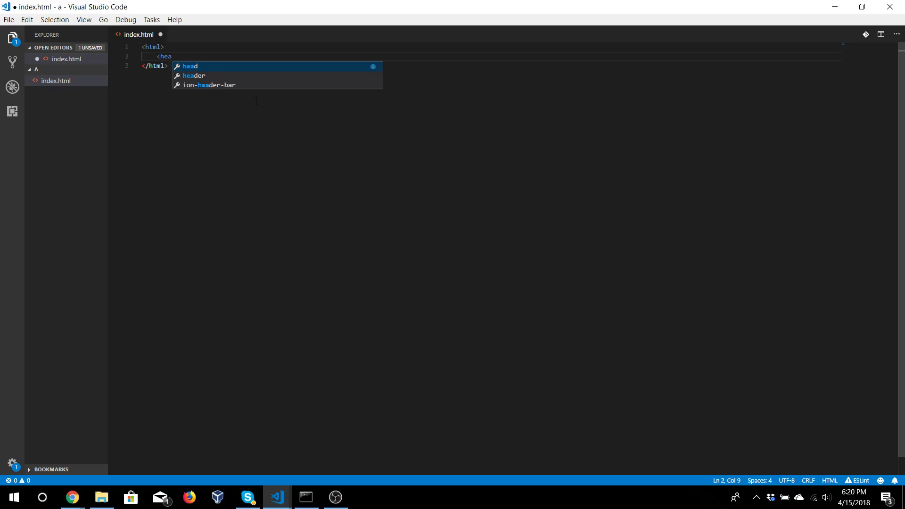
key(Return)
text(>)
key(Return)
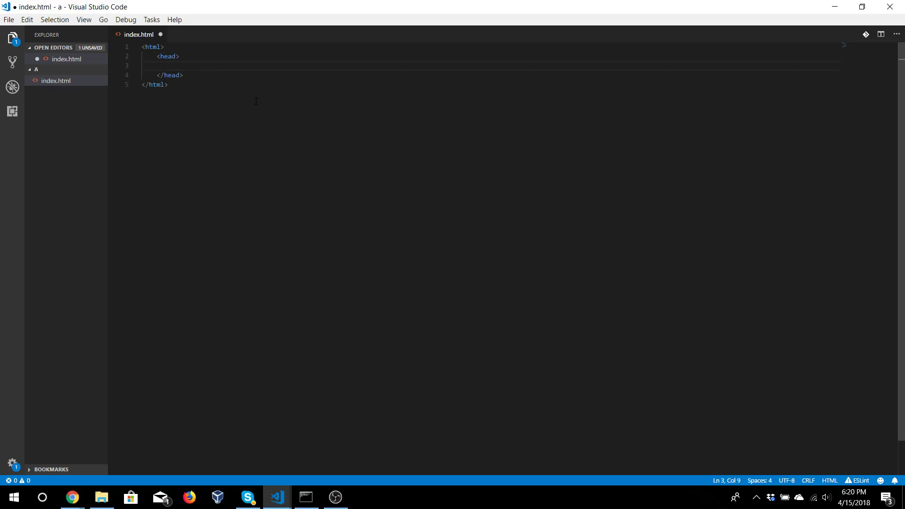
text(<scr)
key(Return)
key(Down)
key(Return)
text(<body)
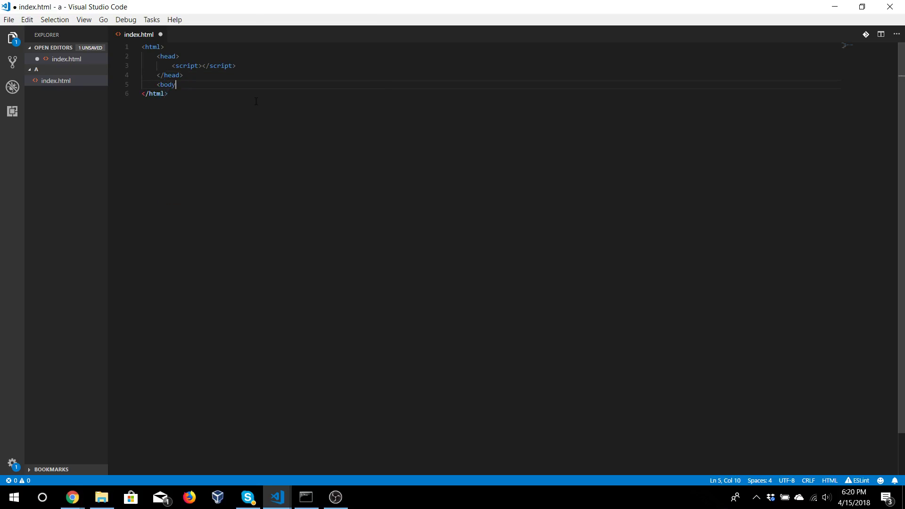
text(>)
Add a body with the paragraph 'Go to Inspector or Press 12' and save index.html
key(Return)
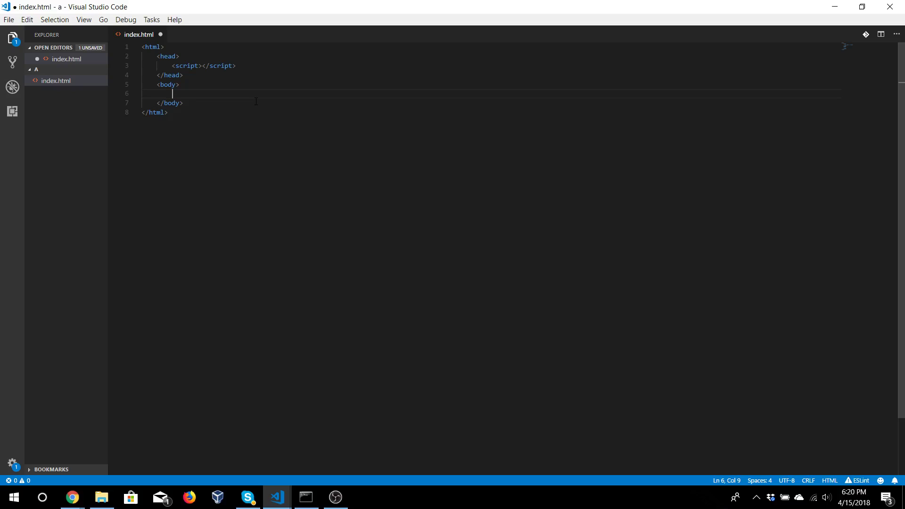
text(<p)
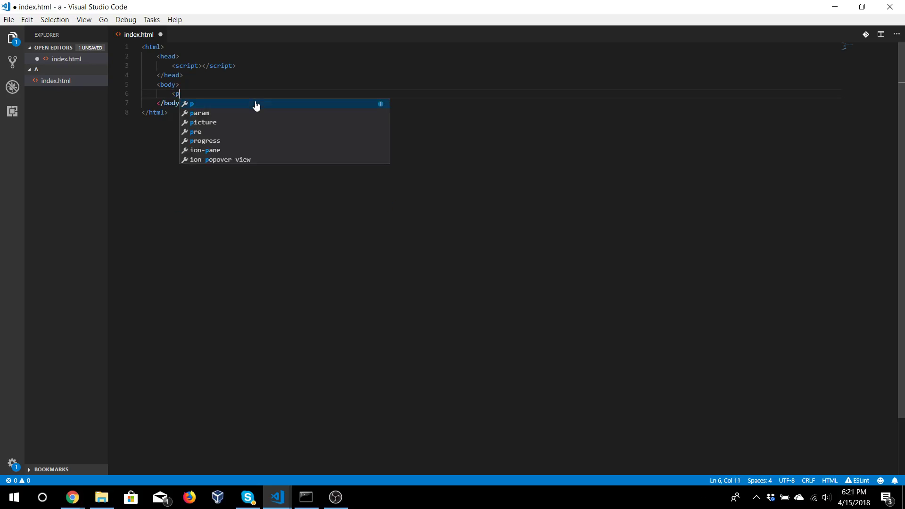
text(>)
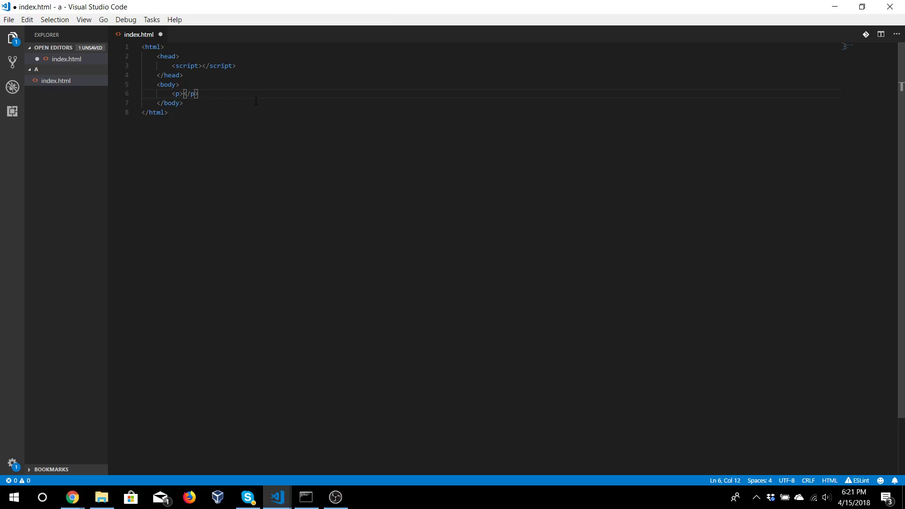
text(Go to)
key(BackSpace)
key(BackSpace)
text(t)
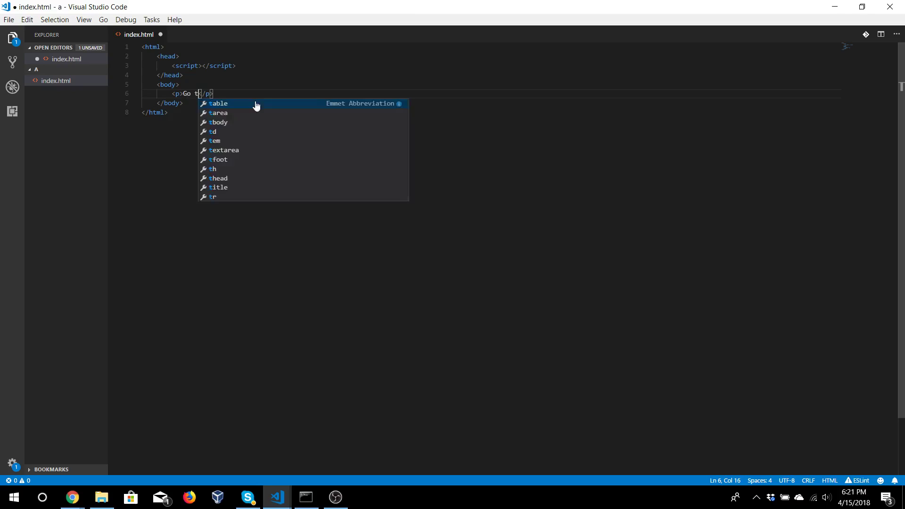
text(o Inspect)
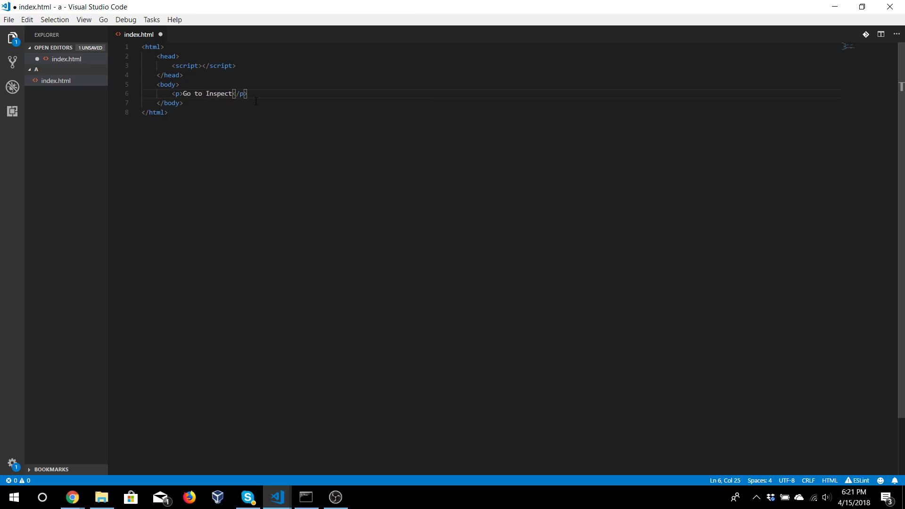
text(or or Pre)
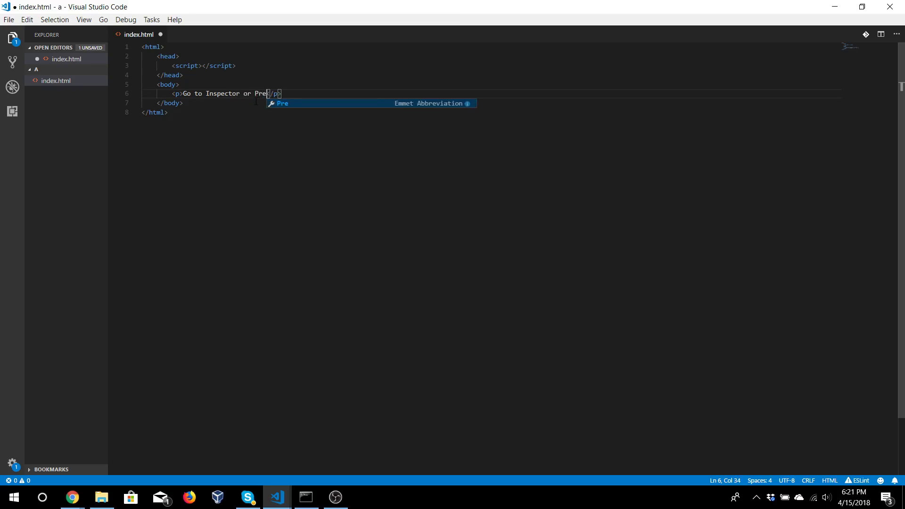
text(ss 12)
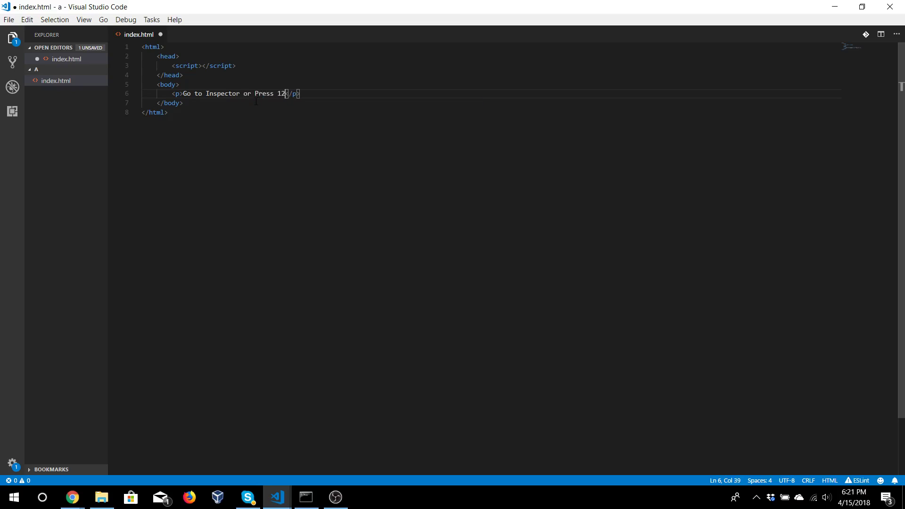
key(ctrl+s)
Add a new file named app.js to folder a from its context menu
right_click(50, 103)
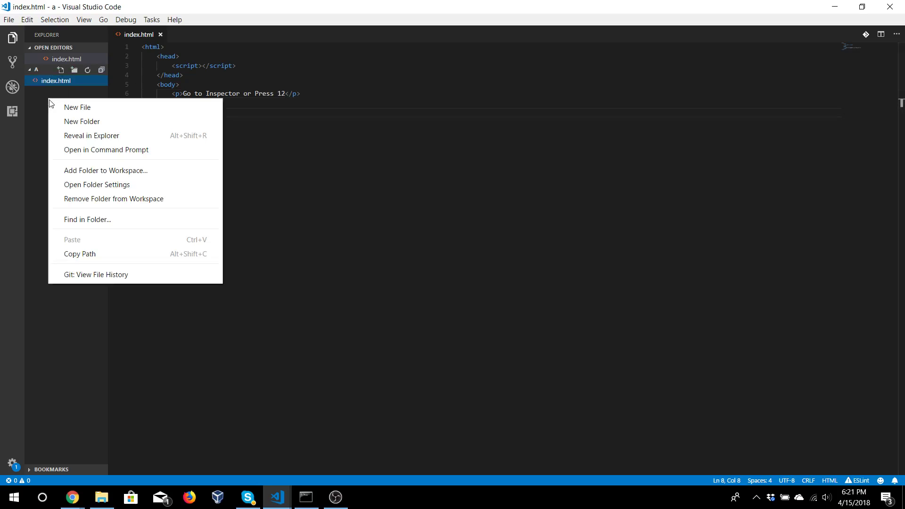
click(70, 108)
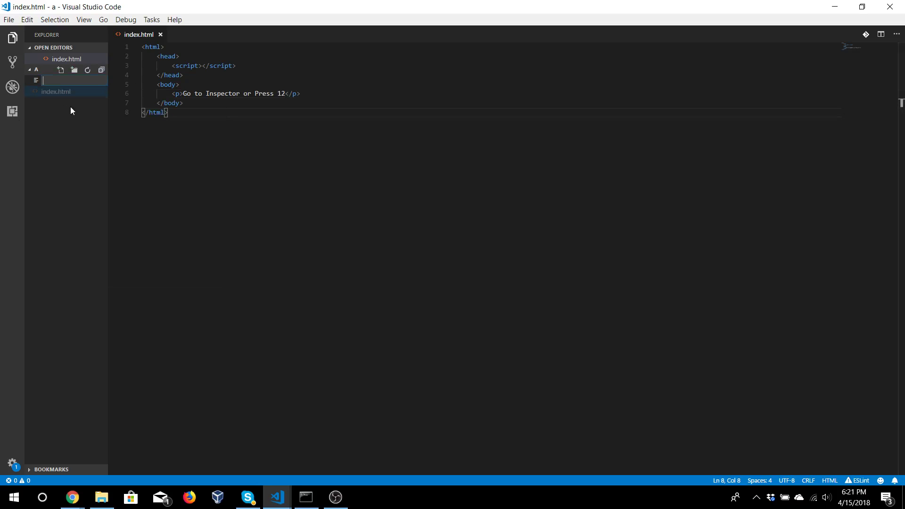
text(a)
text(pp.js)
key(Return)
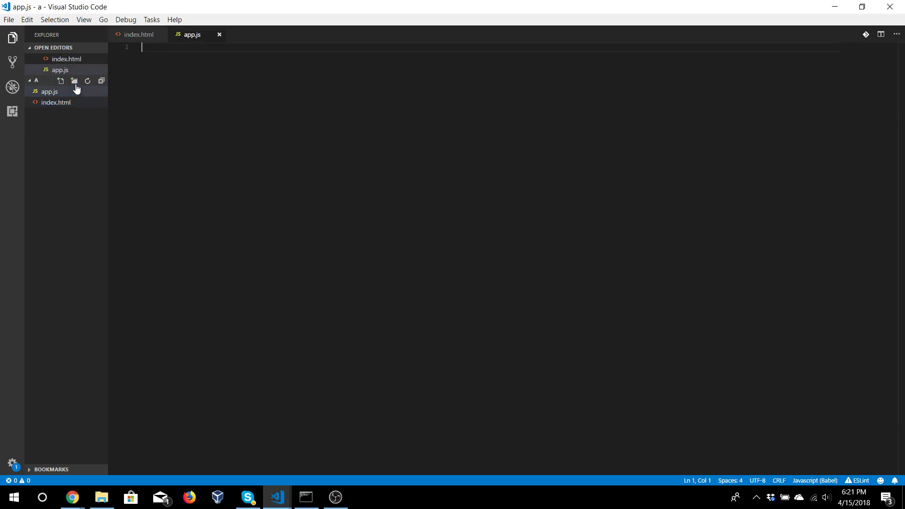
Add src='app.js' to index.html's script tag, save, and switch to app.js
click(127, 36)
click(201, 66)
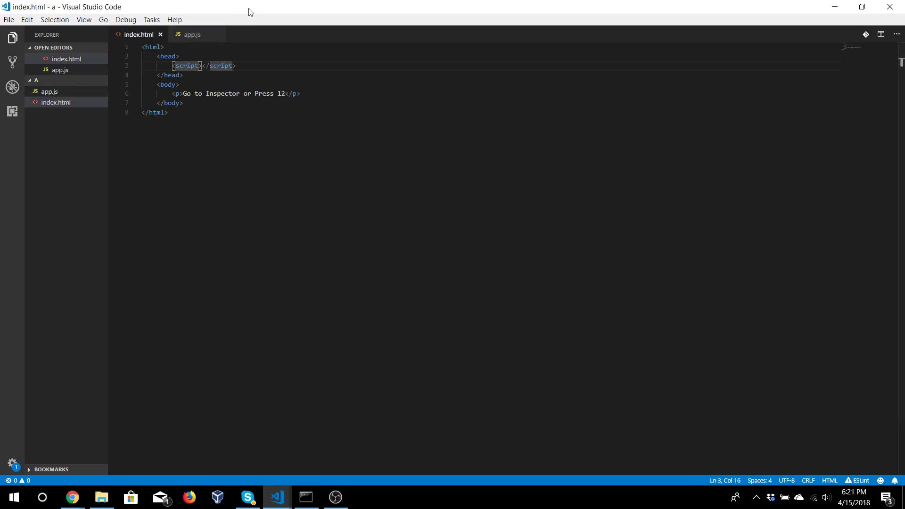
text(src)
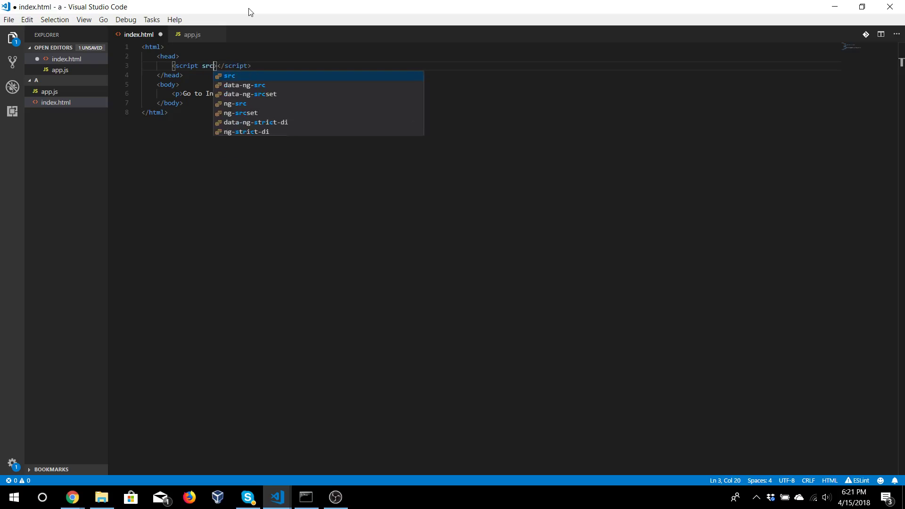
text(=''>)
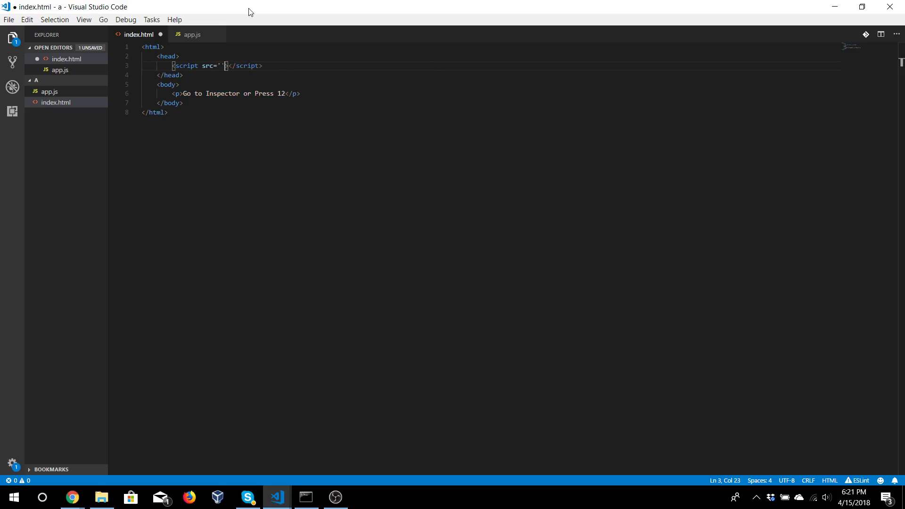
key(Left)
text(app)
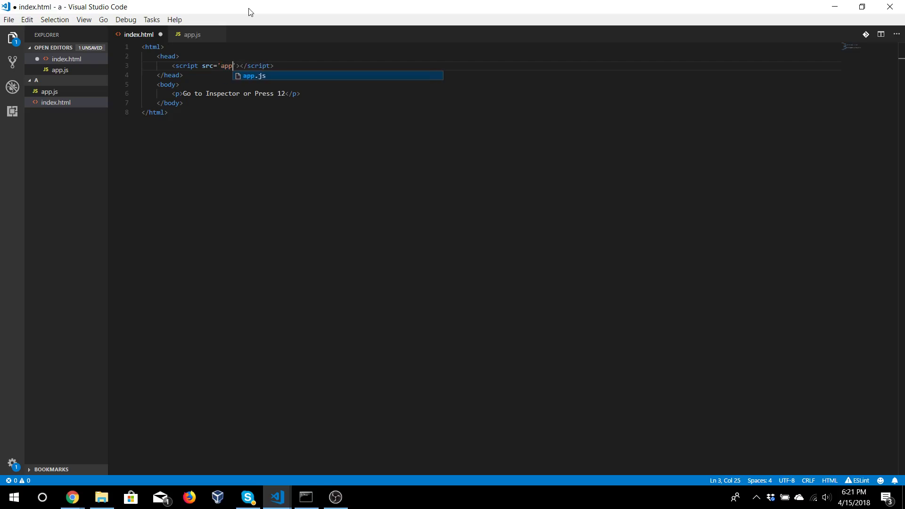
text(.js)
key(ctrl+s)
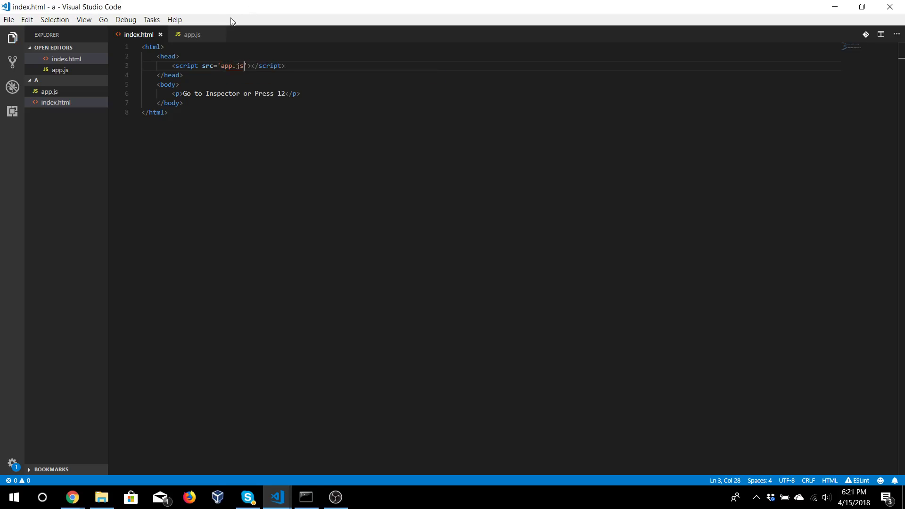
click(200, 36)
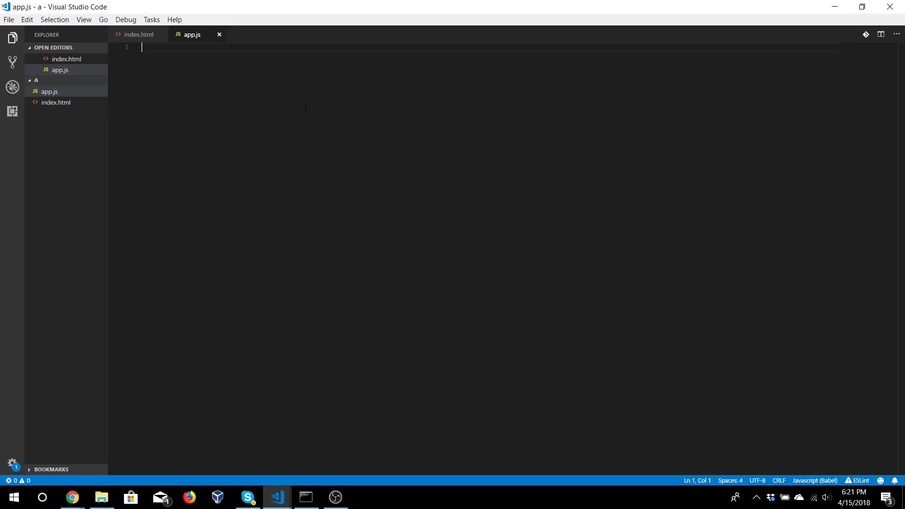
text(//)
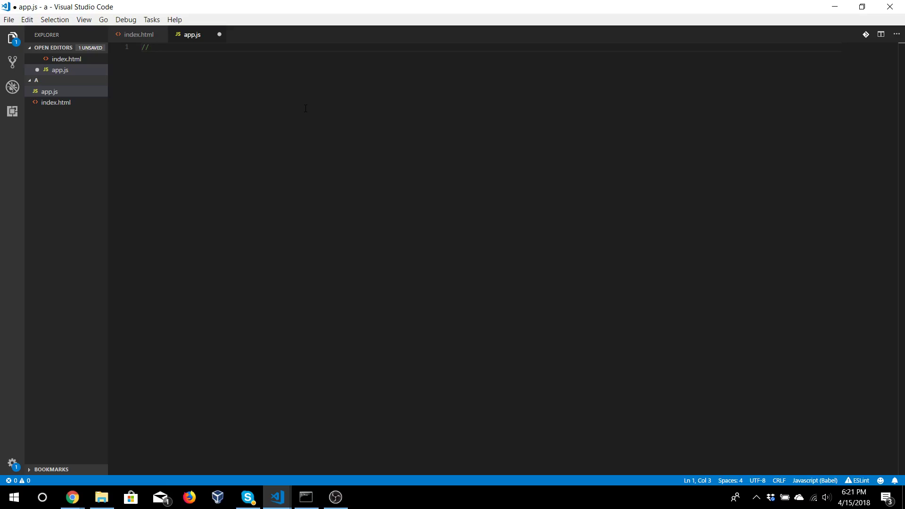
text(Object)
Write //Object, var myObject= new Object(); and the comment //Giving values to my Object
key(Return)
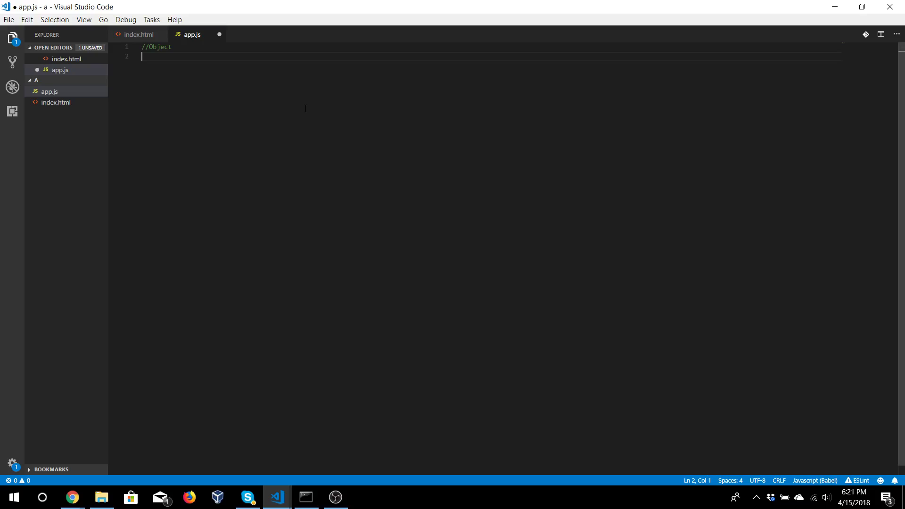
text(var myOb)
text(ject= ne)
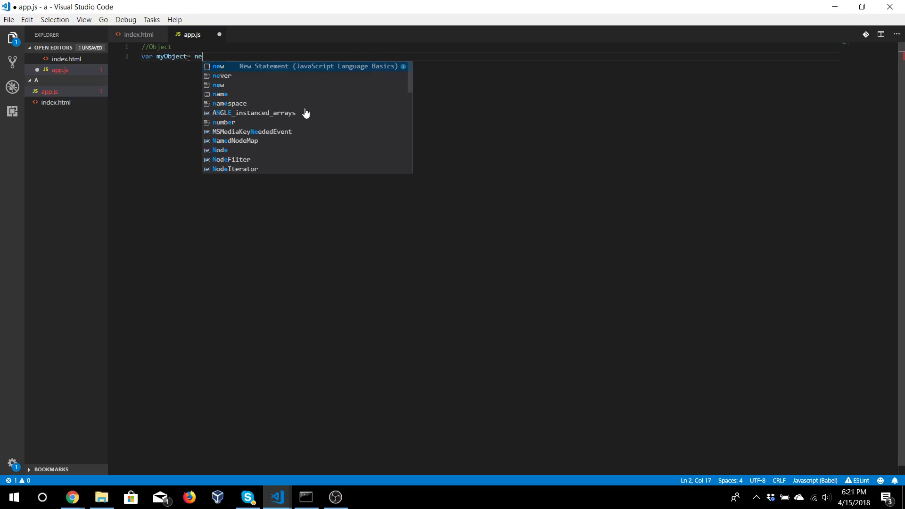
text(w Object();)
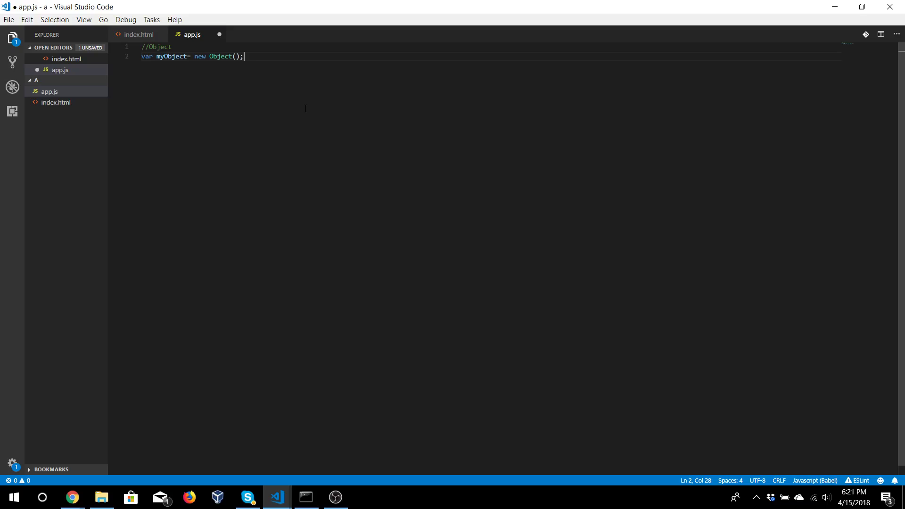
key(Return)
key(Return)
text(//)
text(Giving v)
text(alues to my Obj)
text(ect)
key(Return)
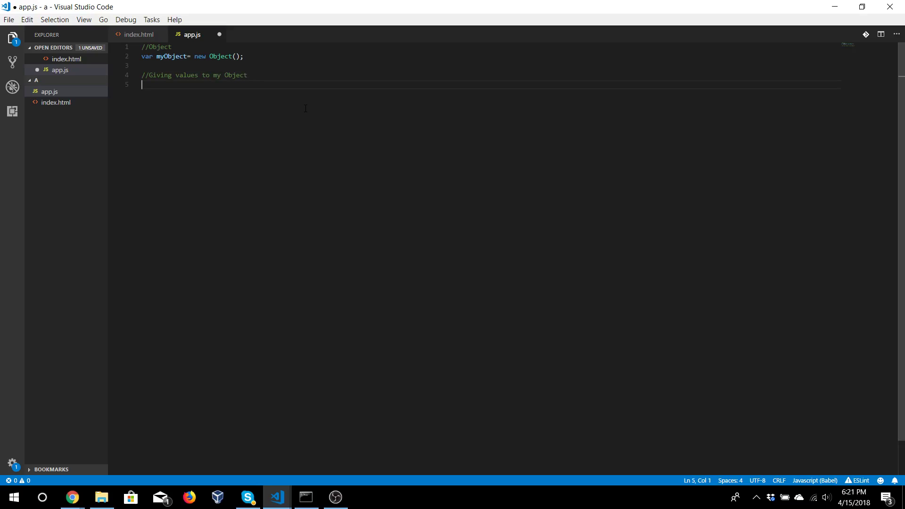
text(my)
Assign myObject name 'Juan', city 'Manzanillo' and phoneNumber '12341234' via brackets, then save
key(Return)
text([])
text(")
text(name)
text("])
text(=)
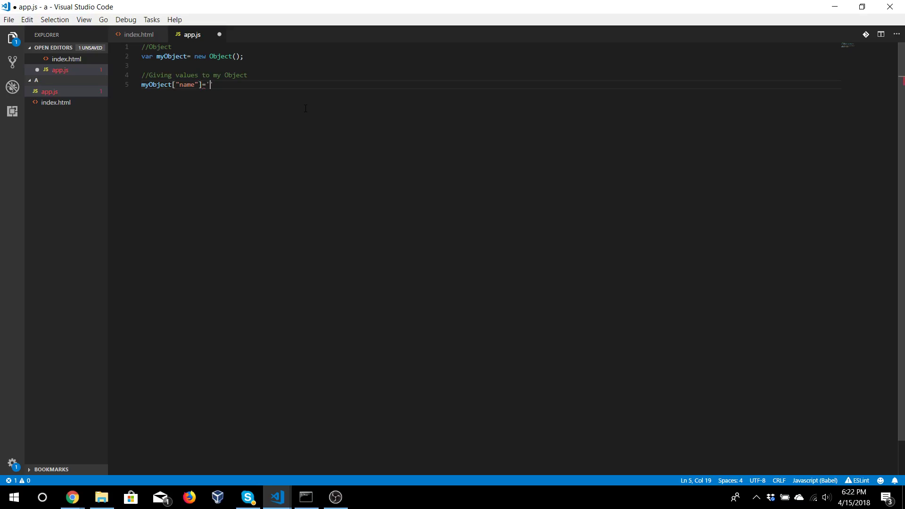
text(''uan';)
key(Return)
text(s)
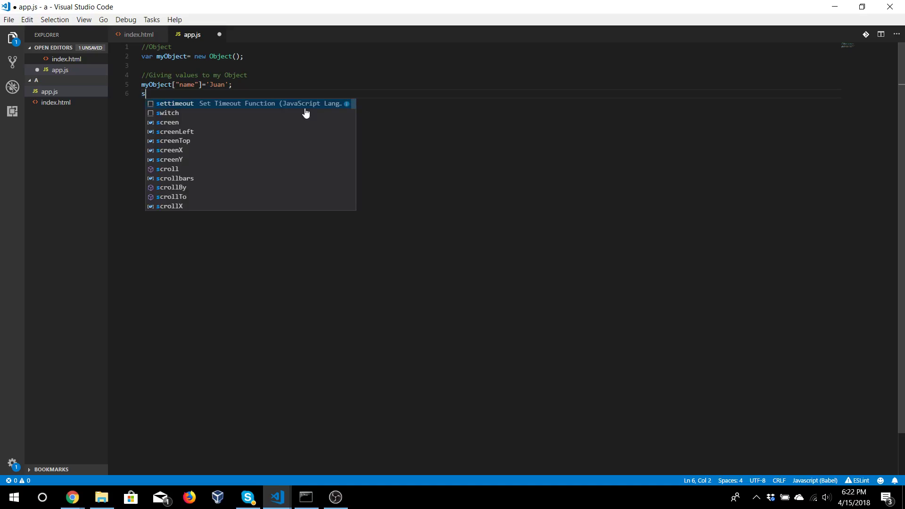
key(BackSpace)
text(my)
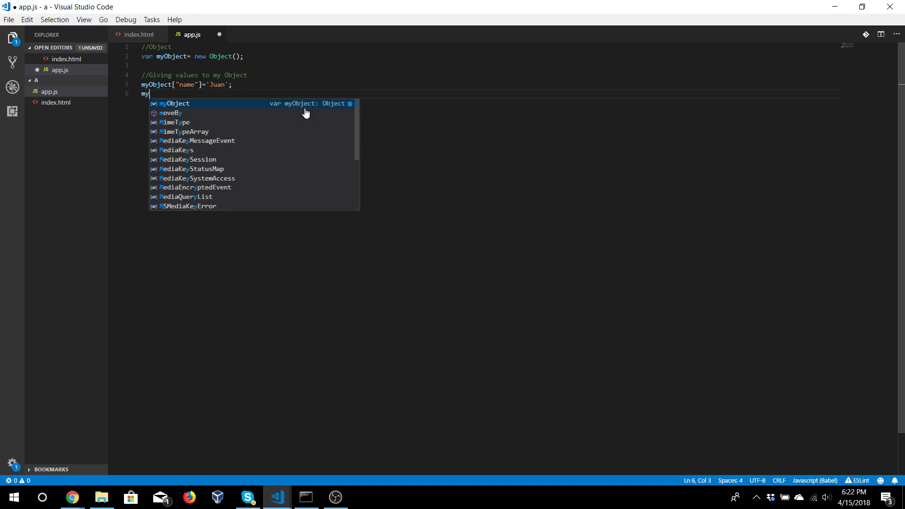
key(Return)
text([])
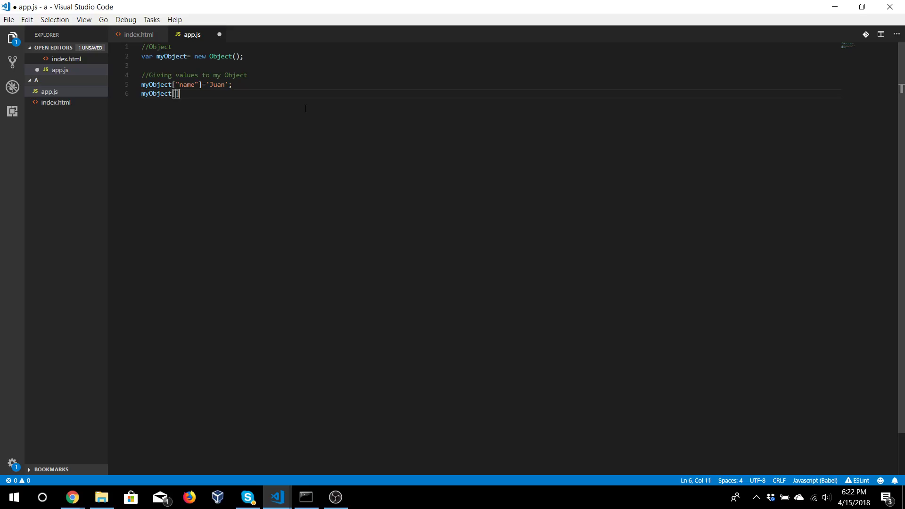
text(")
text(city)
key(Right)
key(Right)
text(='Manz)
text(anillo)
key(Return)
text(my)
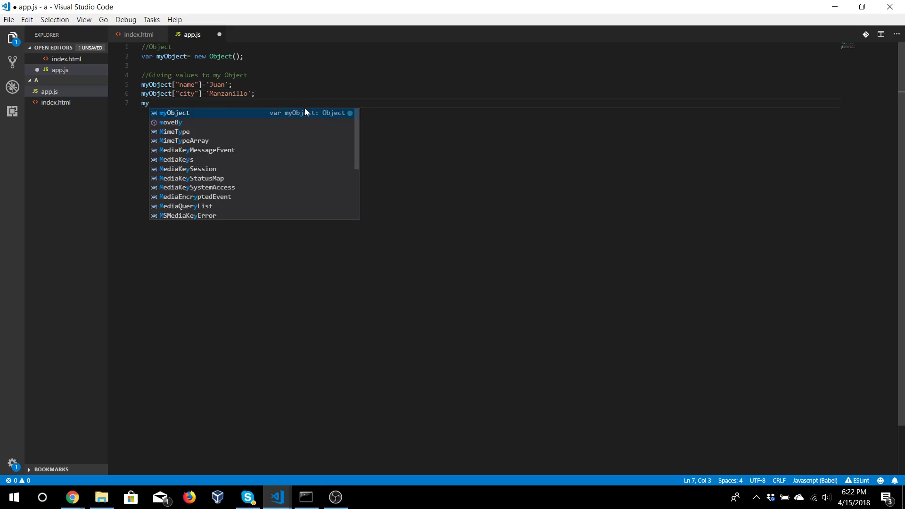
text(Object[])
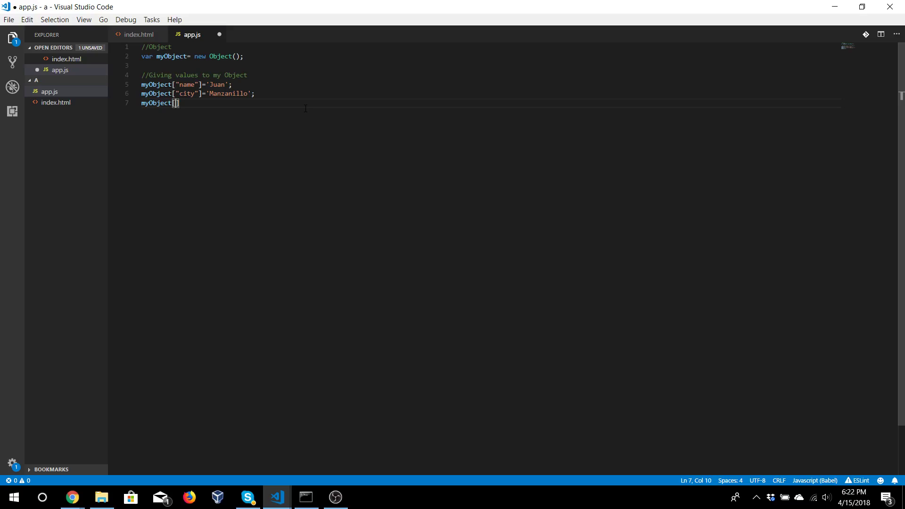
text(")
text(phone)
text(Number])
text(=')
text(;1)
text(2341234)
key(End)
key(ctrl+s)
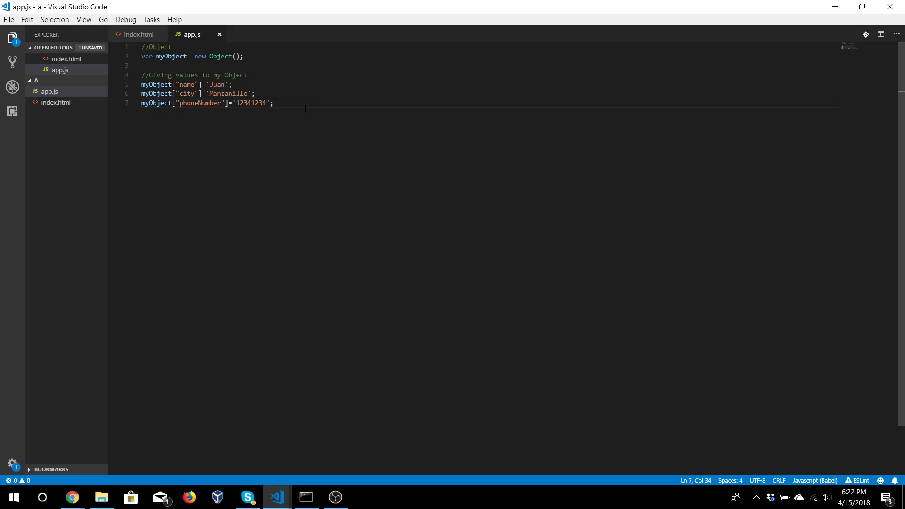
Add console.log(myObject); on line 9 of app.js
key(Return)
key(Return)
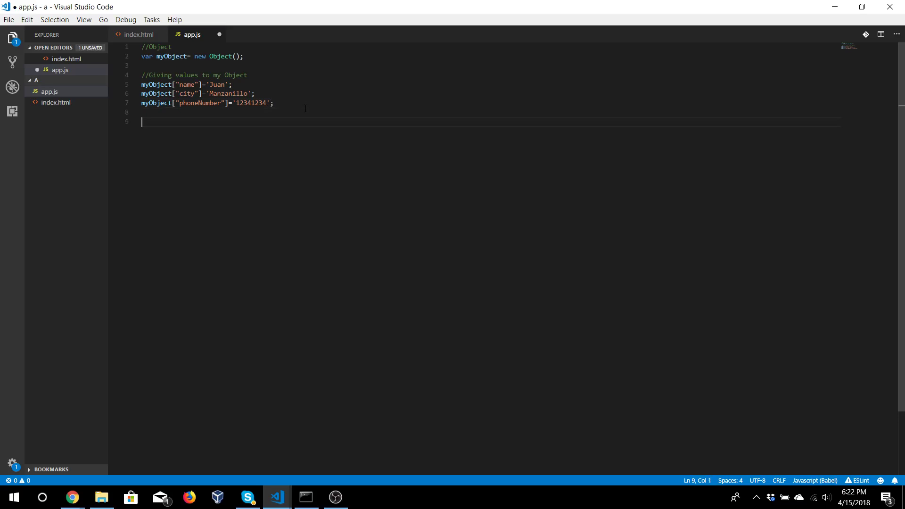
text(con)
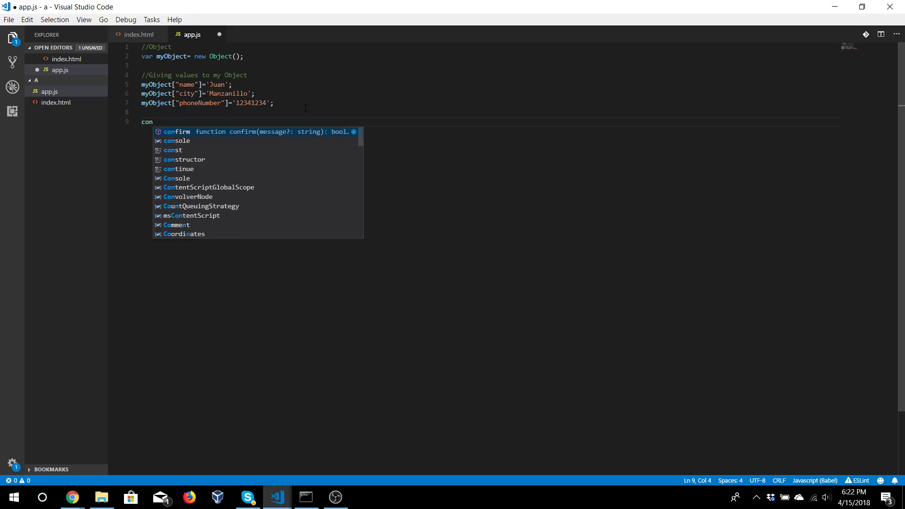
key(Down)
key(Return)
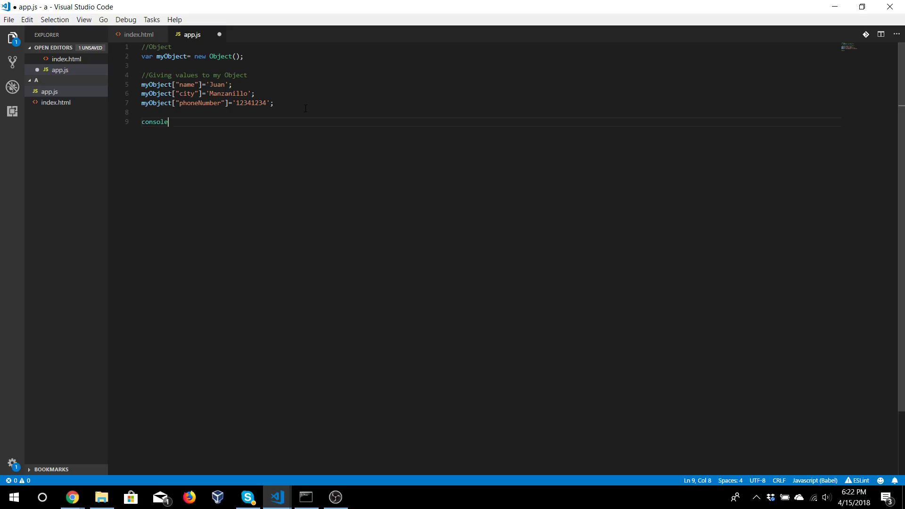
text(.log();)
key(Left)
text(m)
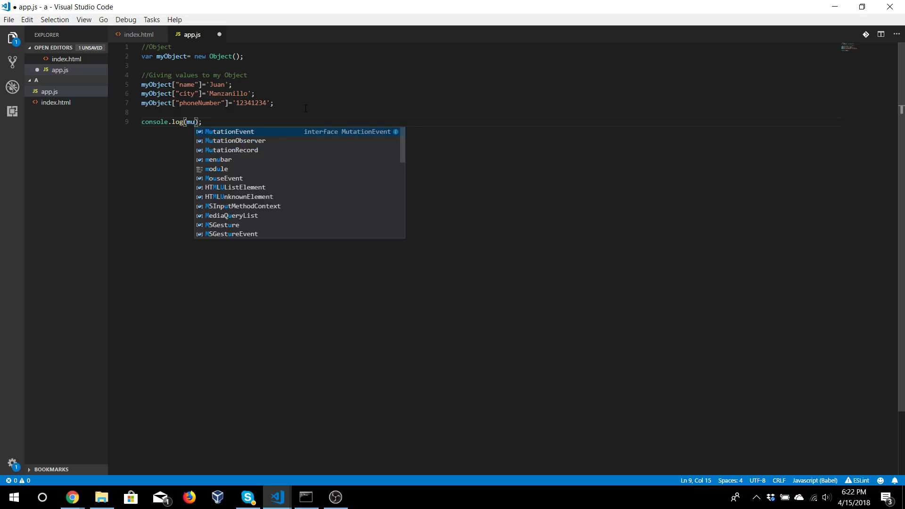
text(y)
key(Return)
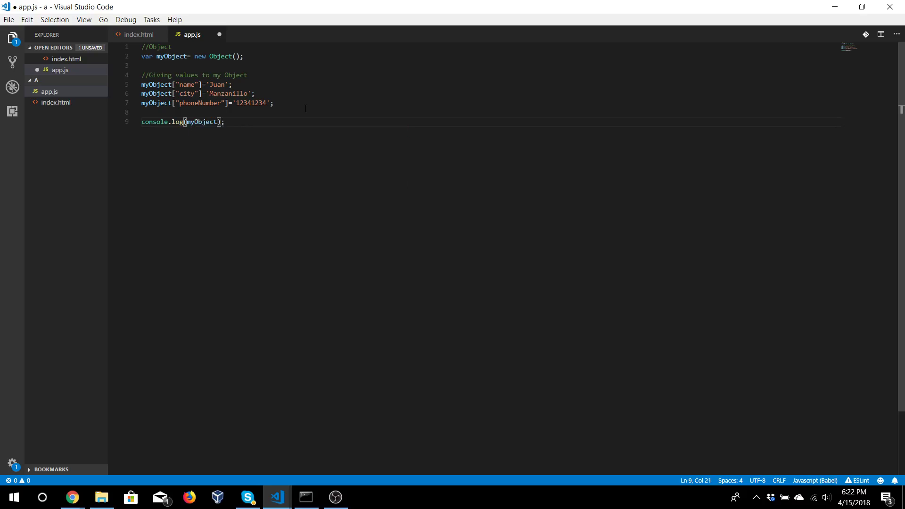
Save app.js and open index.html in the browser from File Explorer
key(End)
key(ctrl+s)
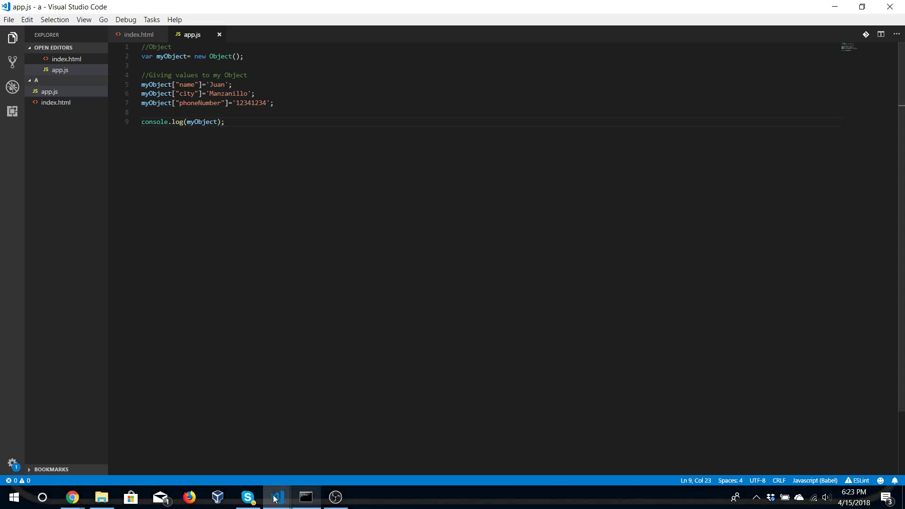
click(102, 497)
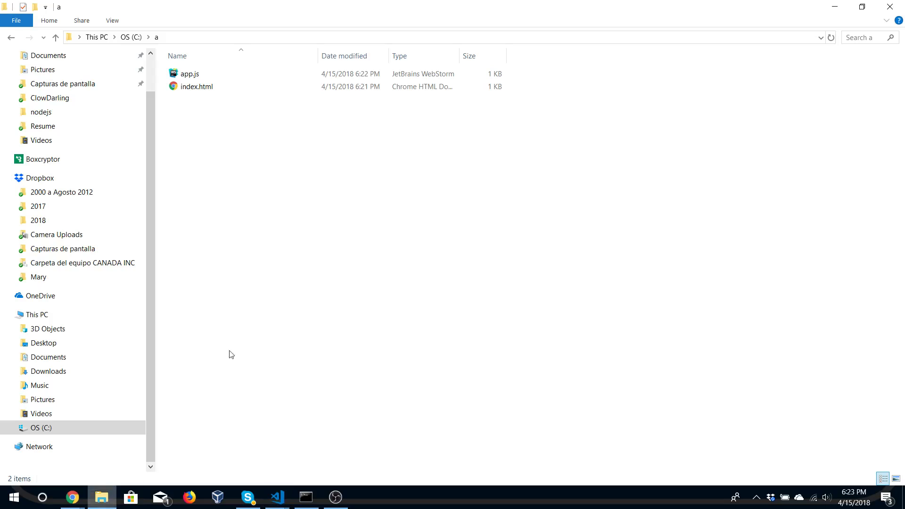
double_click(184, 89)
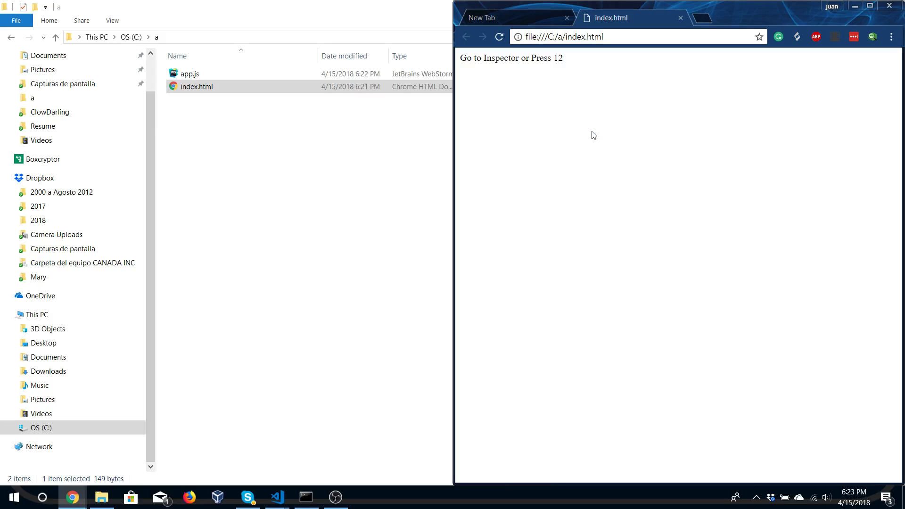
key(F12)
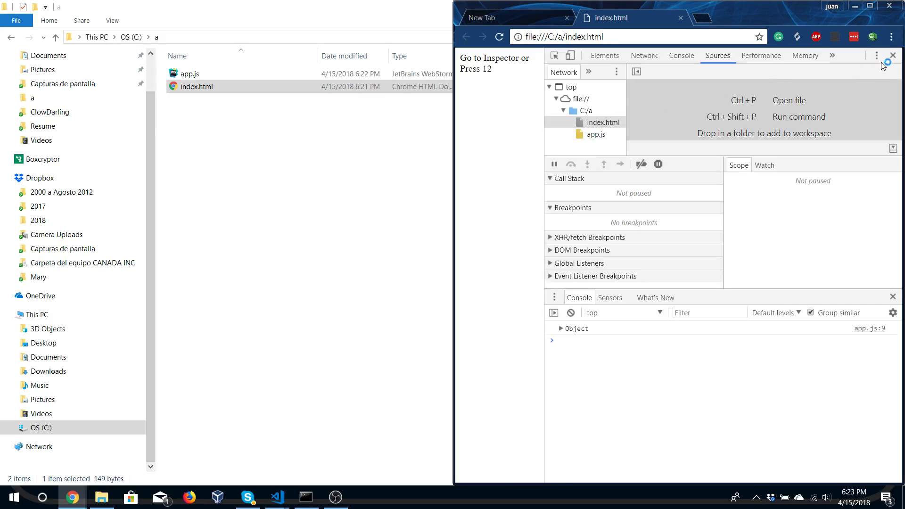
click(892, 55)
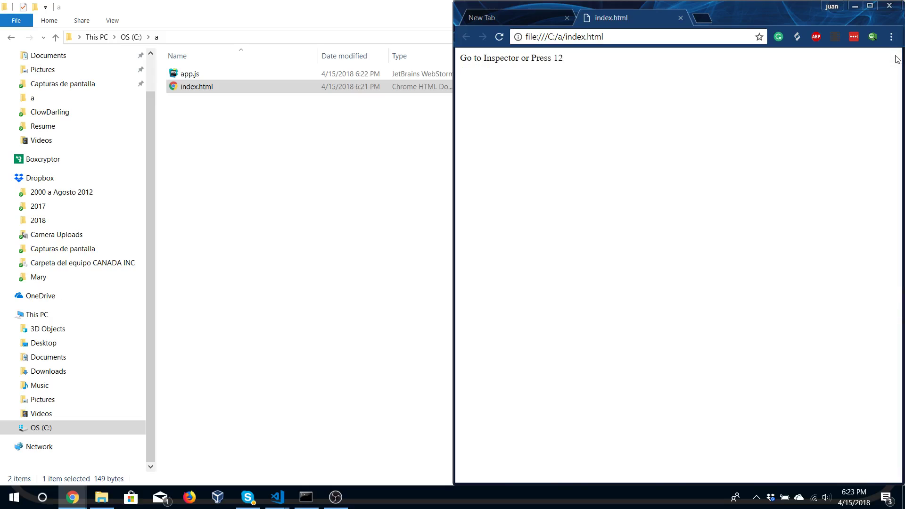
right_click(511, 106)
click(554, 259)
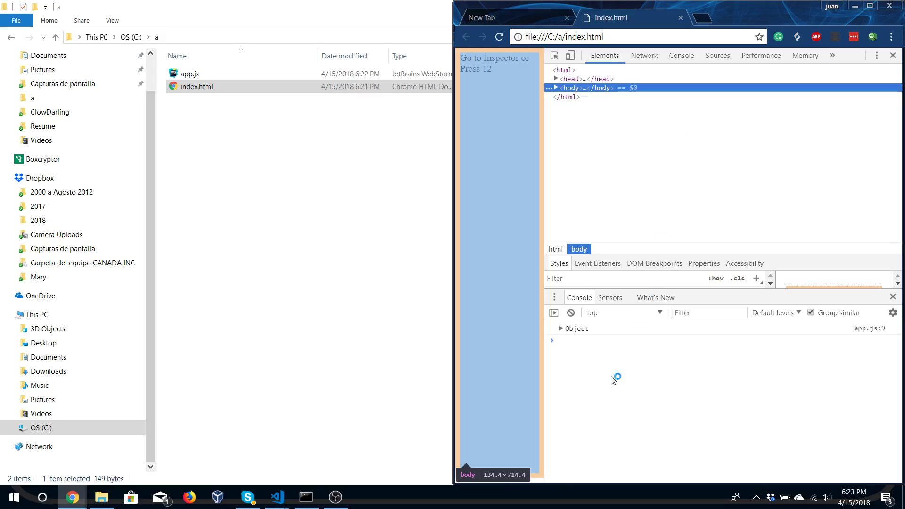
click(562, 328)
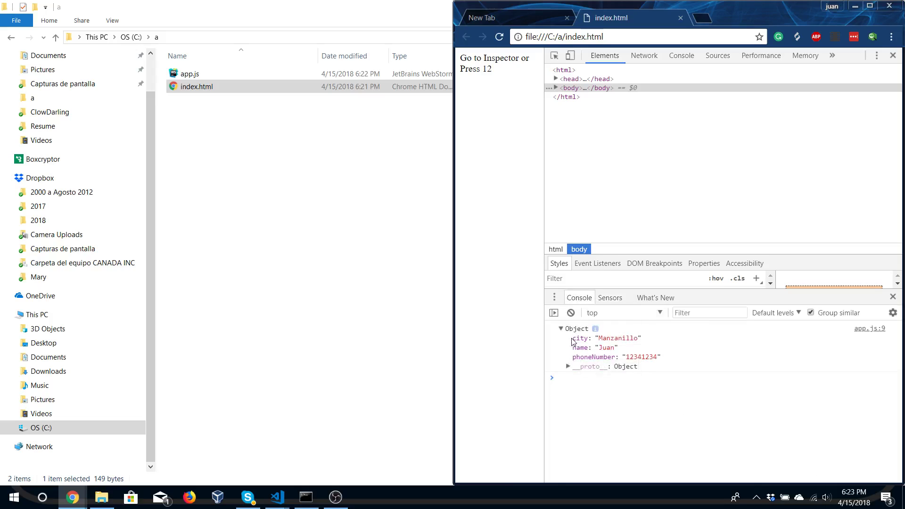
click(561, 329)
click(562, 330)
mouse_move(276, 497)
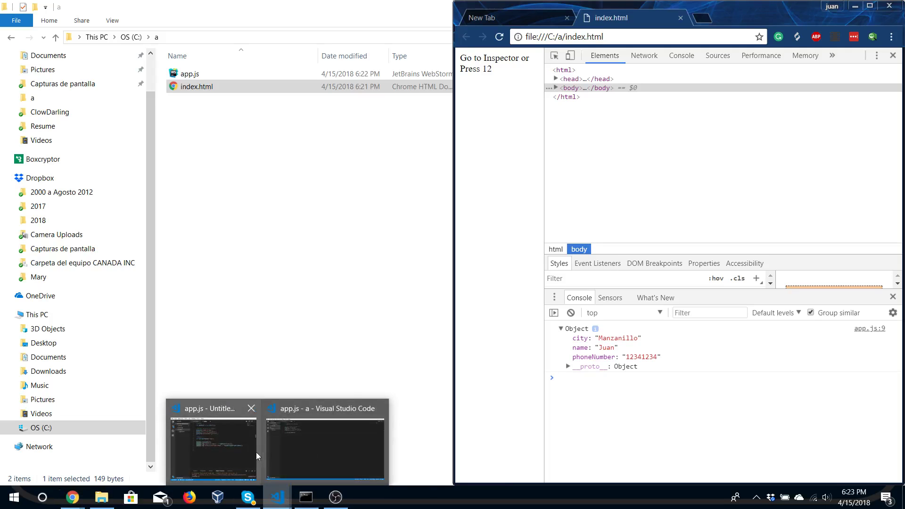
Comment out console.log(myObject), add console.log(myObject["name"]), and save app.js
click(310, 457)
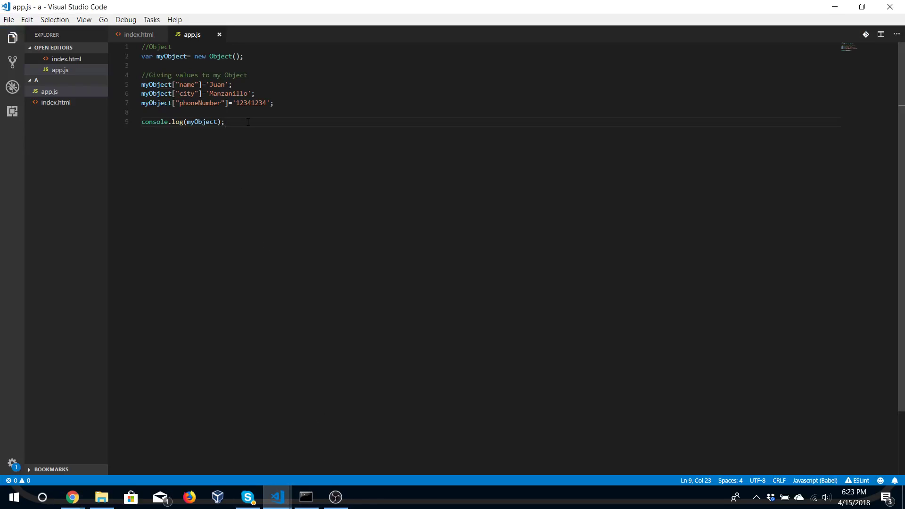
key(ctrl+slash)
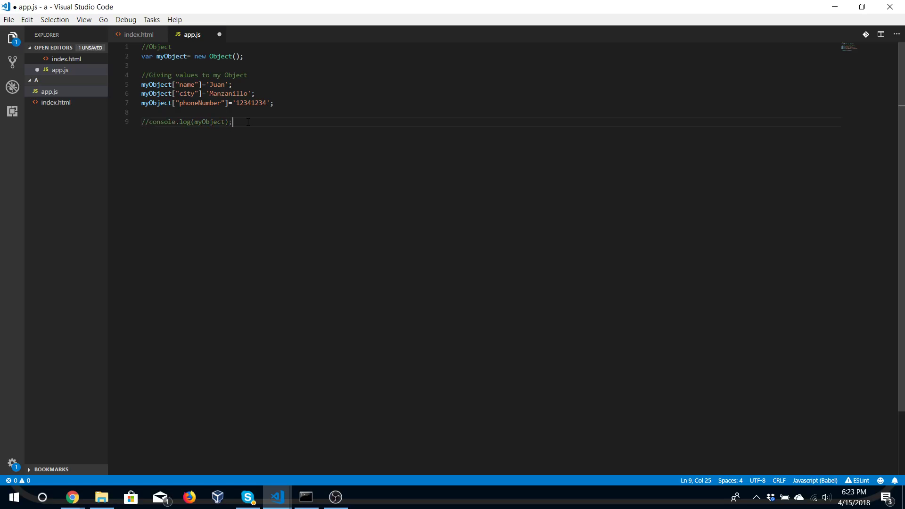
key(Return)
text(conso)
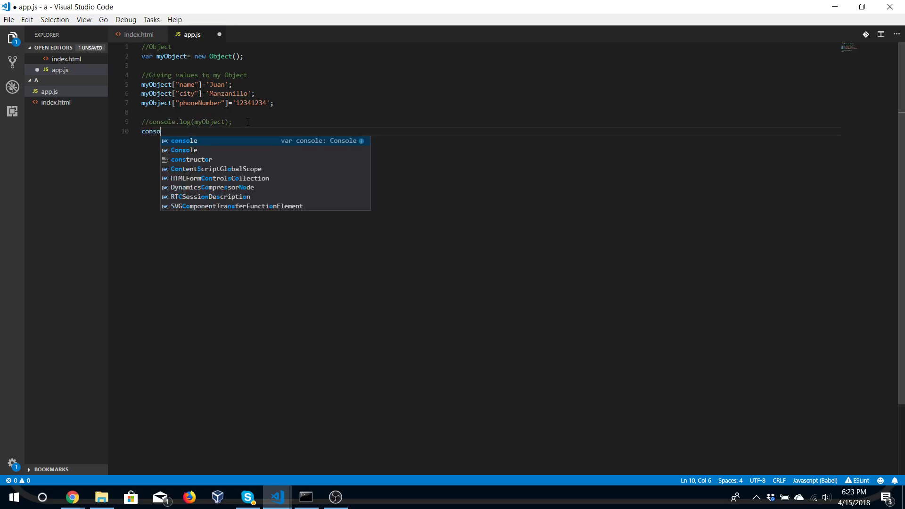
text(le.log)
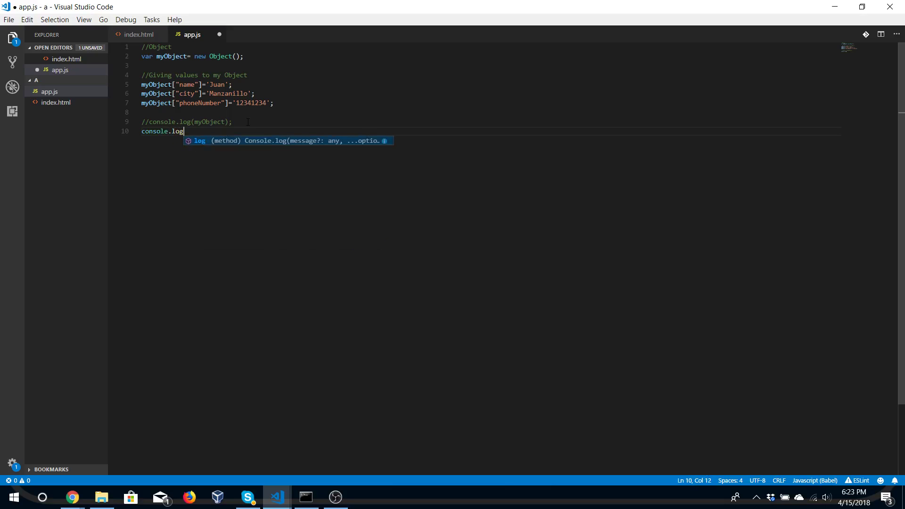
text(())
key(Left)
key(Left)
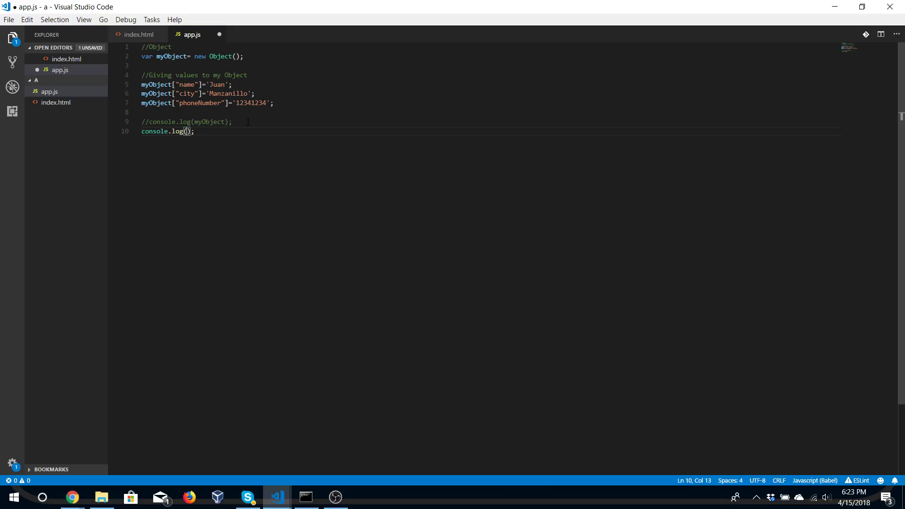
text(my)
key(Return)
text([")
text(name)
key(End)
key(ctrl+s)
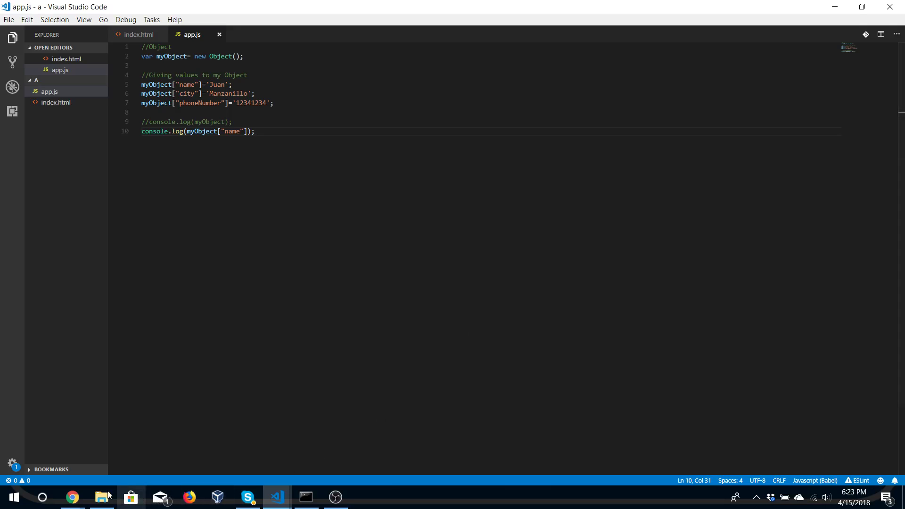
mouse_move(72, 498)
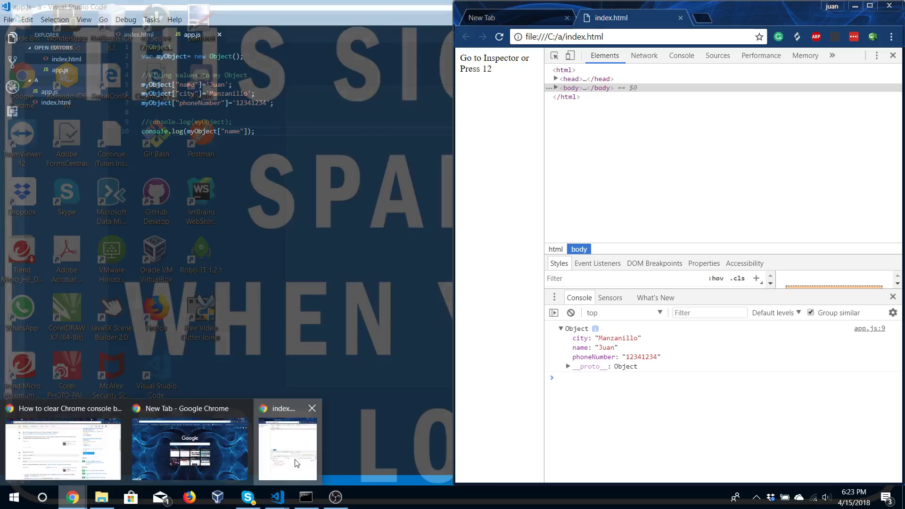
Reload index.html in Chrome and select the printed 'Juan' in the console
click(295, 455)
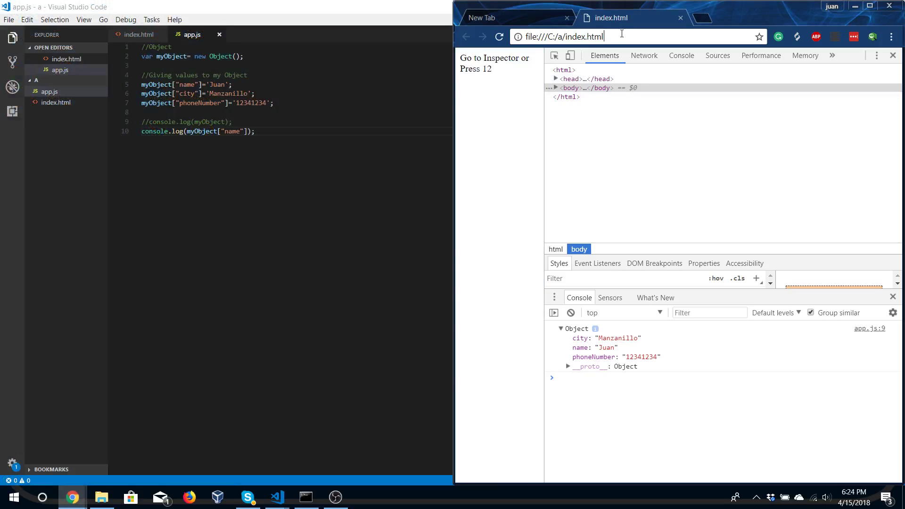
click(621, 37)
key(Return)
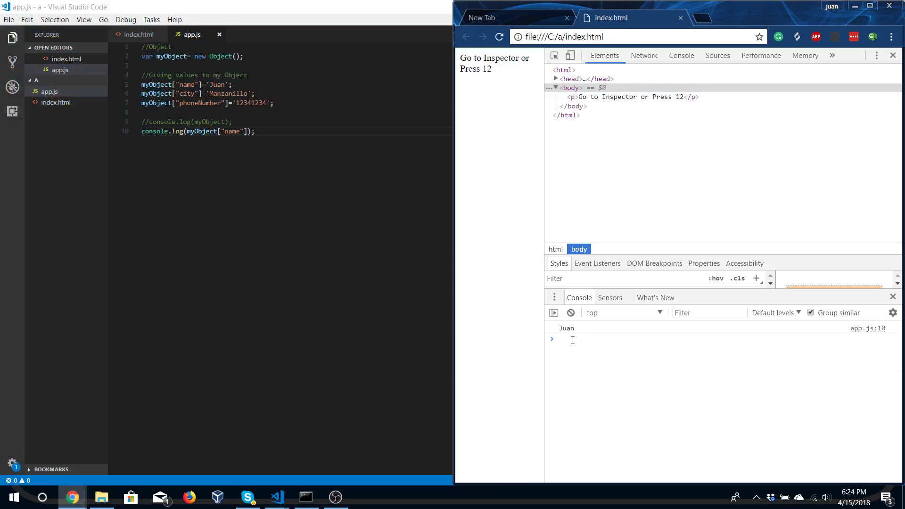
drag(558, 329, 582, 332)
Edit around the name logging line in app.js and select its name key
click(268, 158)
key(super+Up)
key(Home)
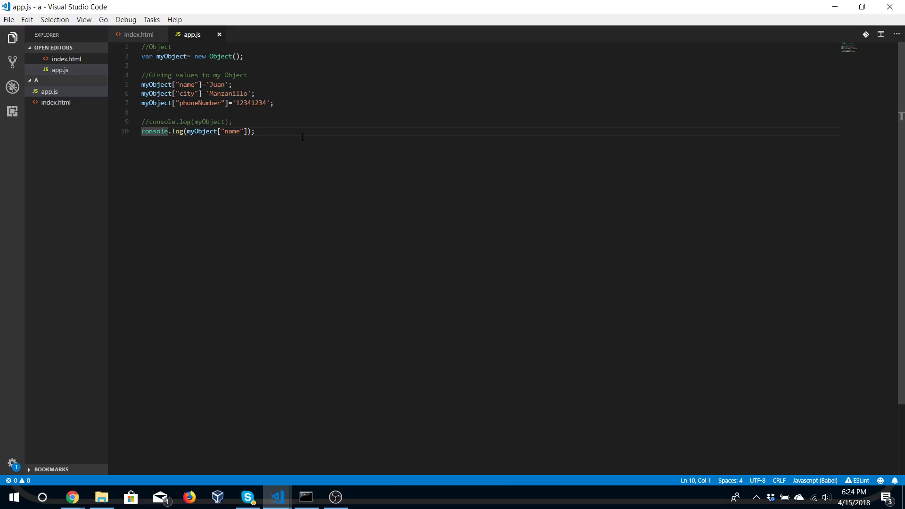
text(//)
key(End)
key(Return)
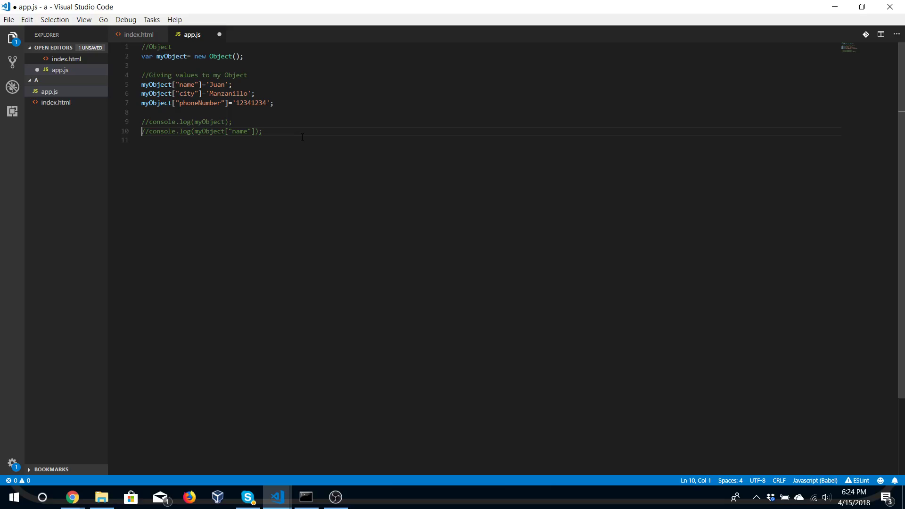
key(Delete)
key(Delete)
drag(224, 131, 246, 132)
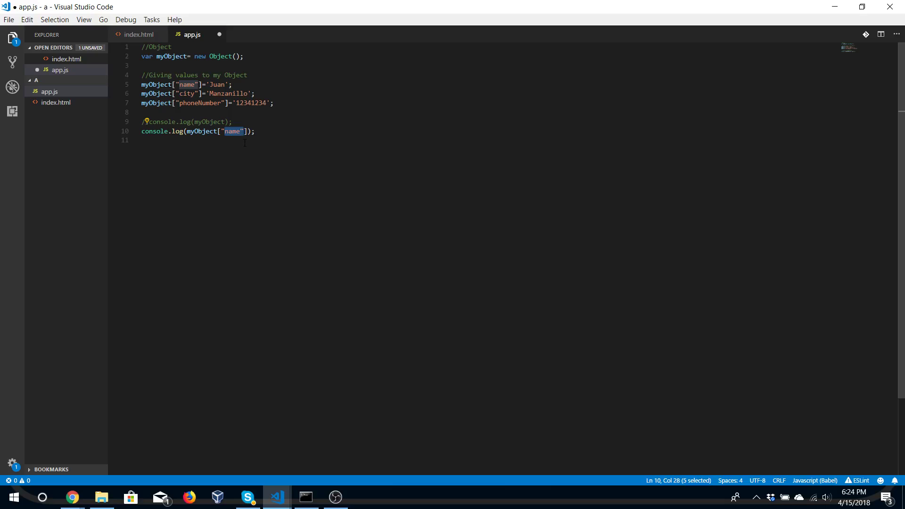
Add a //Property comment and var myPropertyName="name"; above the log comments
click(141, 122)
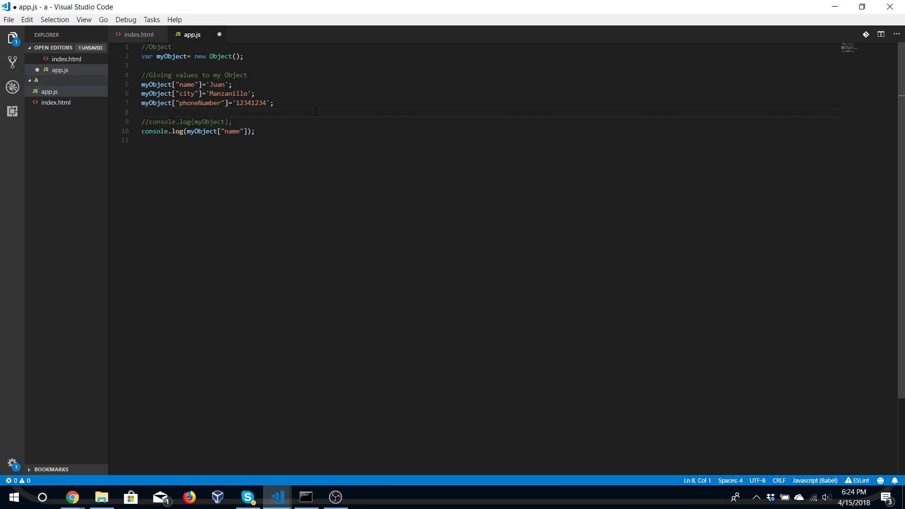
key(Return)
key(Return)
key(Up)
key(Up)
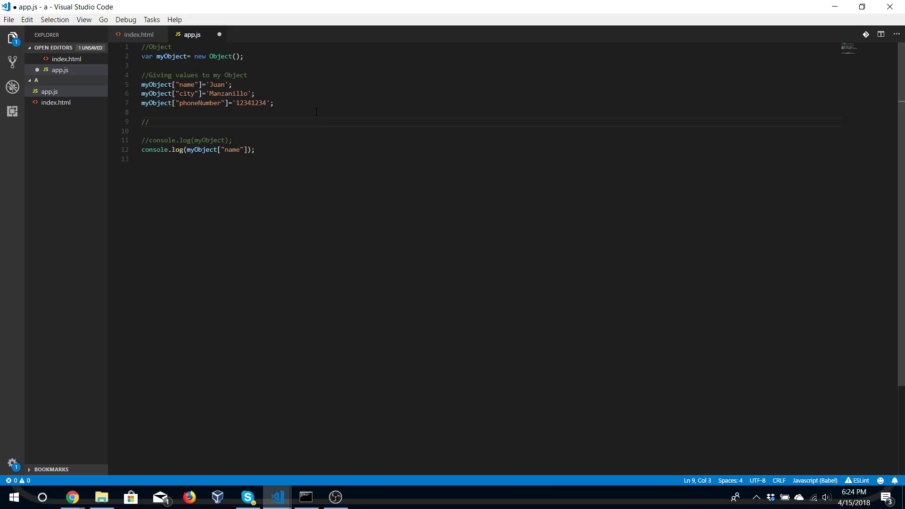
text(Proper)
text(ty)
key(Return)
text(var )
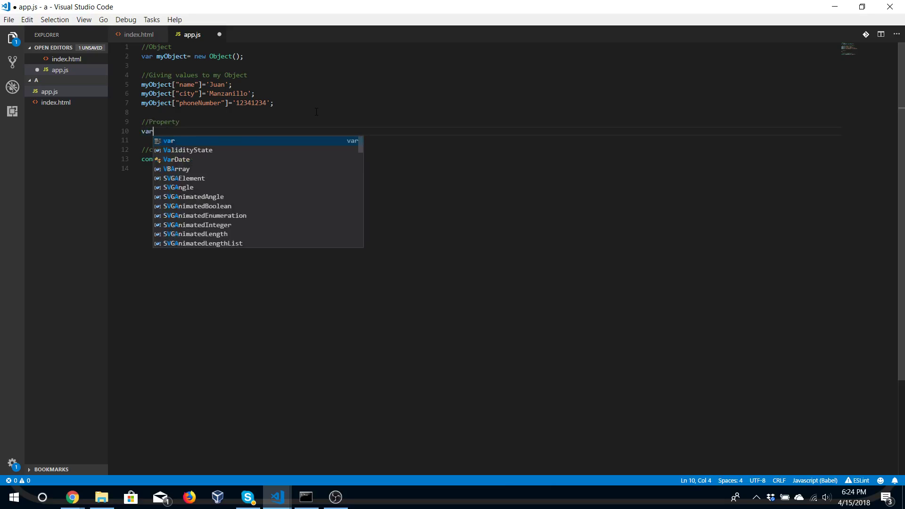
text(myPro)
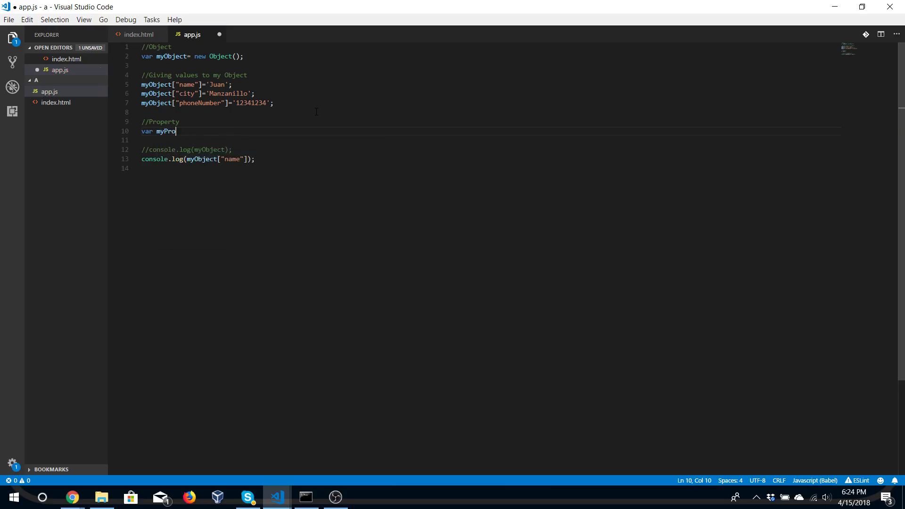
text(pertyNm)
key(BackSpace)
text(a)
text(me=")
text(name";)
Comment out the name logging line 13 and duplicate it onto line 14
key(Down)
key(Down)
key(Down)
key(Home)
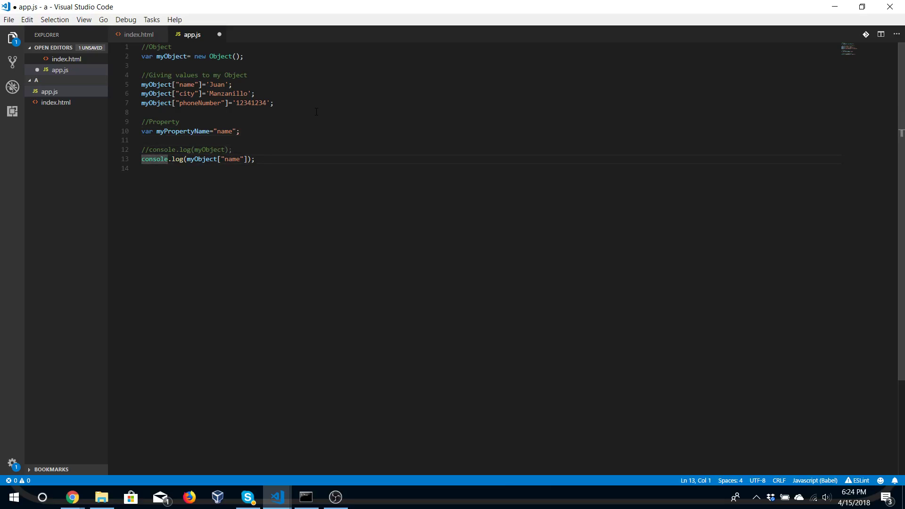
key(ctrl+slash)
key(shift+End)
key(ctrl+c)
key(End)
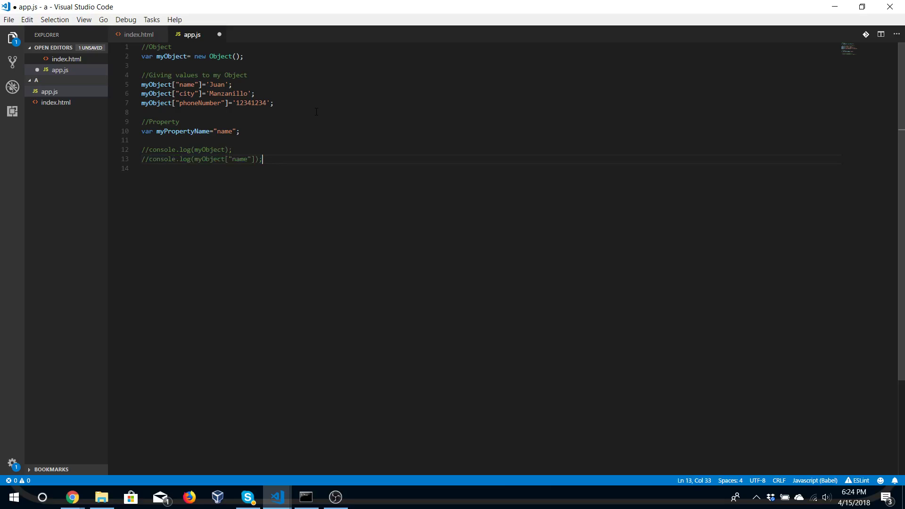
key(Return)
key(ctrl+v)
key(Left)
key(Left)
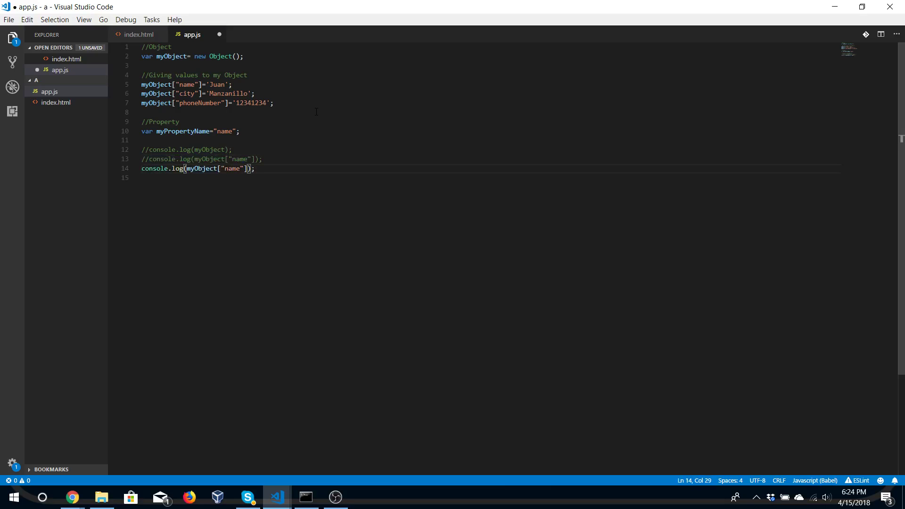
Change line 14 to log myObject[myPropertyName] and save app.js
key(BackSpace)
key(BackSpace)
key(BackSpace)
key(BackSpace)
key(BackSpace)
key(BackSpace)
key(BackSpace)
key(BackSpace)
key(BackSpace)
key(BackSpace)
key(BackSpace)
key(BackSpace)
key(BackSpace)
key(BackSpace)
text(my)
key(Return)
text([)
text(my)
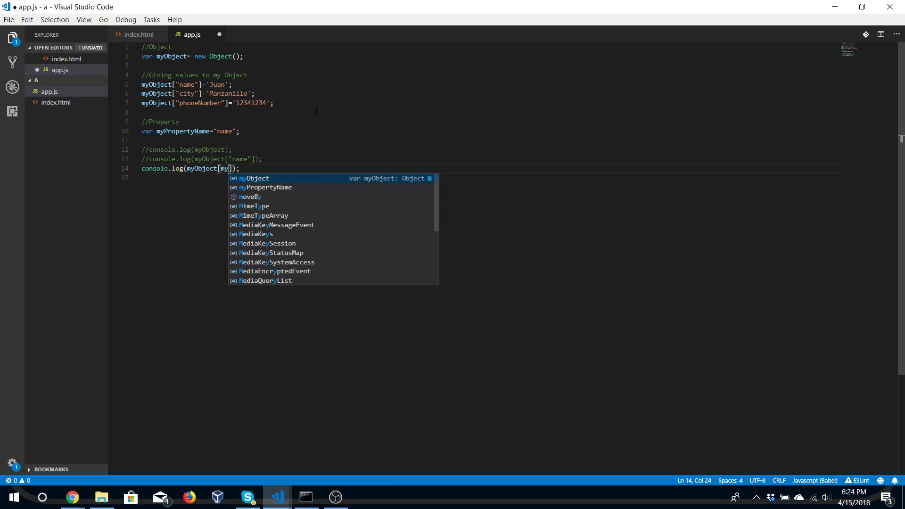
key(Down)
key(Return)
key(Right)
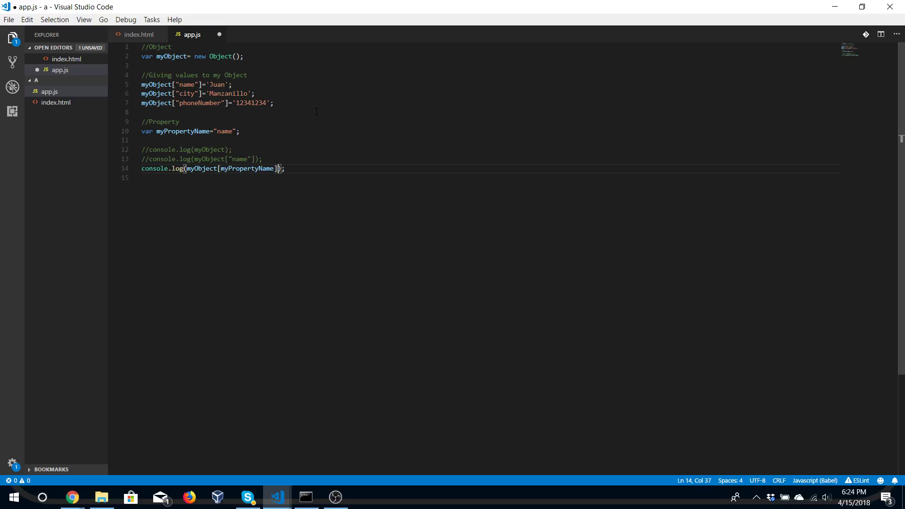
key(ctrl+s)
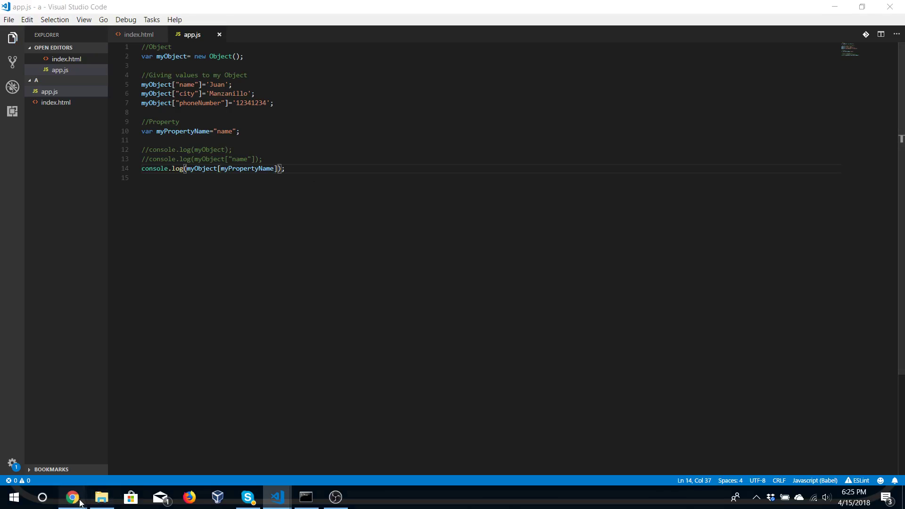
Reload index.html in Chrome and confirm the console prints Juan from app.js line 14
mouse_move(72, 497)
click(291, 446)
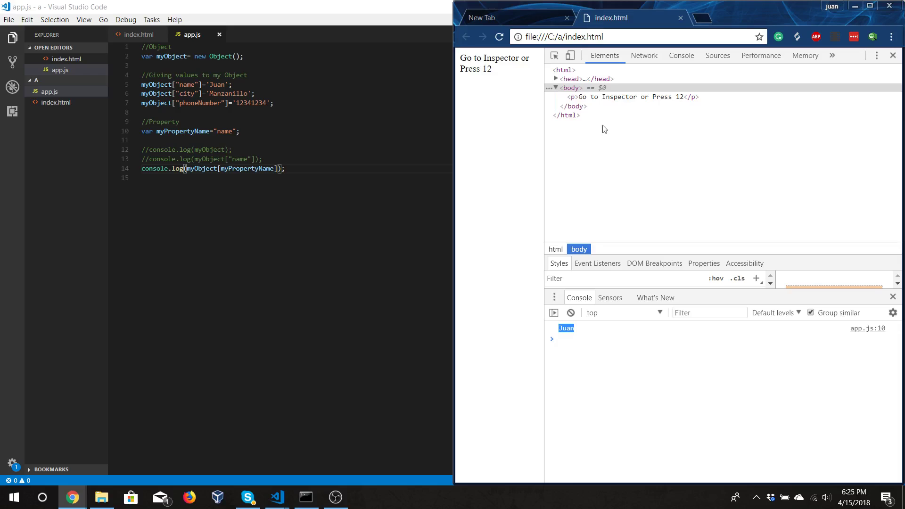
click(632, 34)
key(Return)
mouse_move(713, 11)
mouse_down()
mouse_move(904, 16)
mouse_move(514, 21)
mouse_move(2, 177)
mouse_up()
key(alt+Tab)
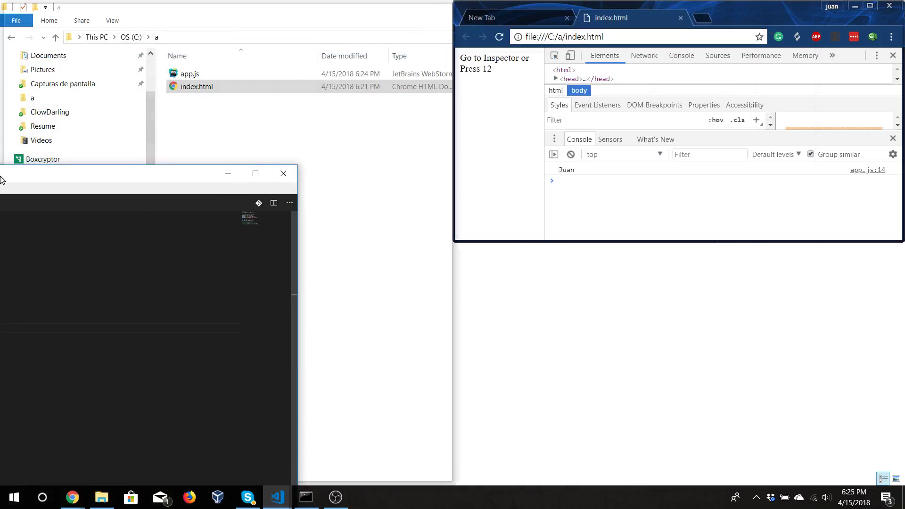
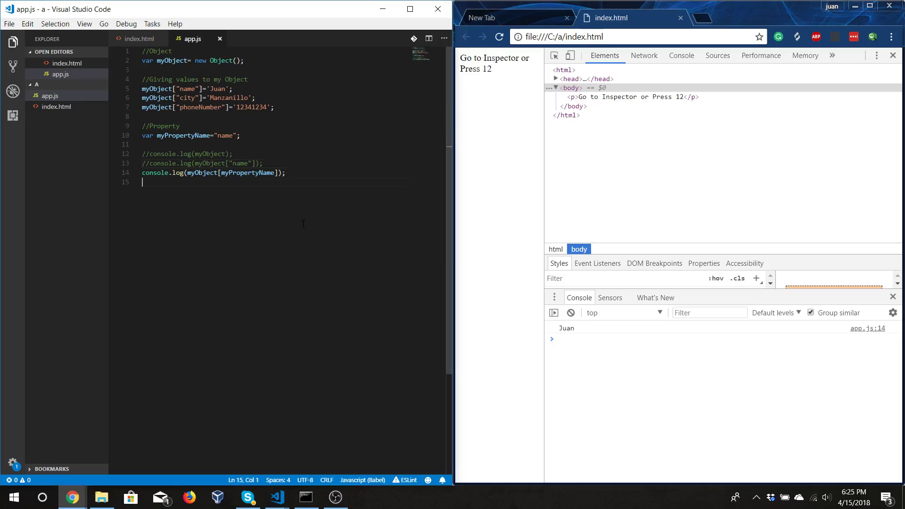
Uncomment the console.log lines for myObject and myObject["name"] in app.js
click(173, 216)
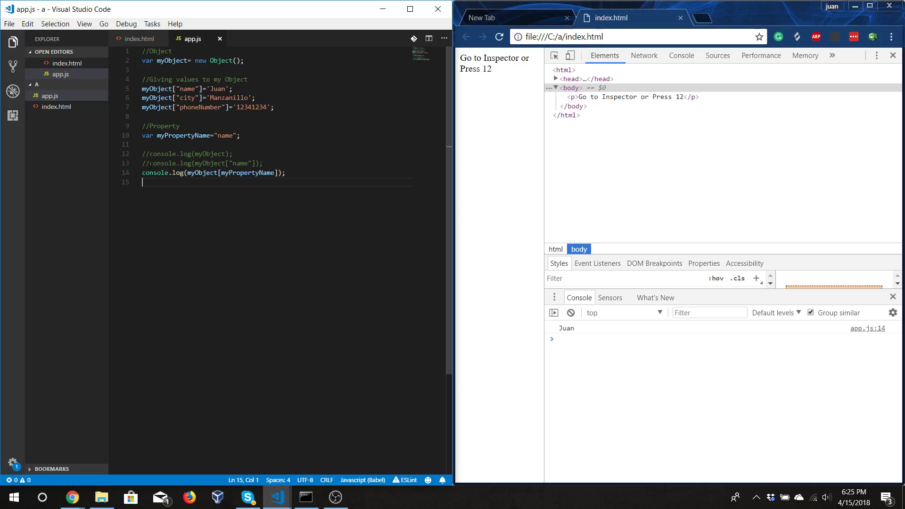
click(150, 164)
key(BackSpace)
key(BackSpace)
key(Up)
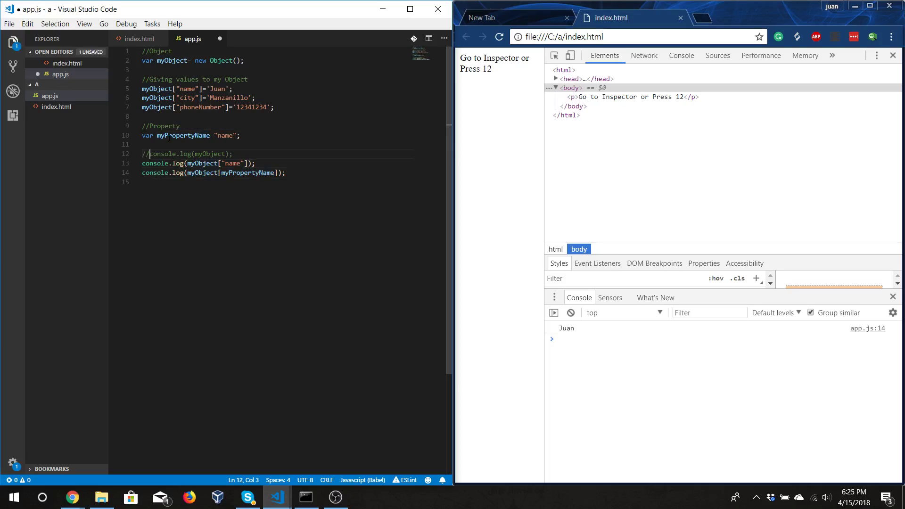
key(Delete)
key(Delete)
Save app.js and reload index.html in Chrome to rerun the script
key(ctrl+s)
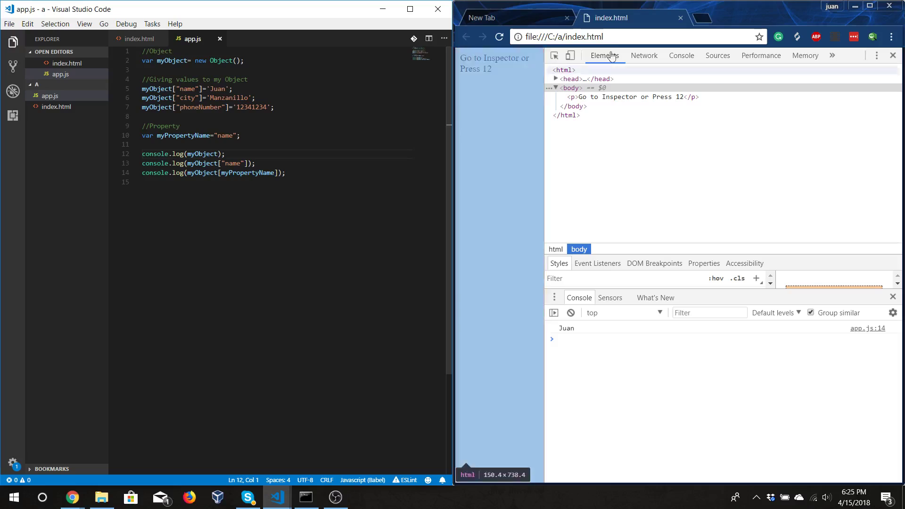
click(622, 33)
key(Return)
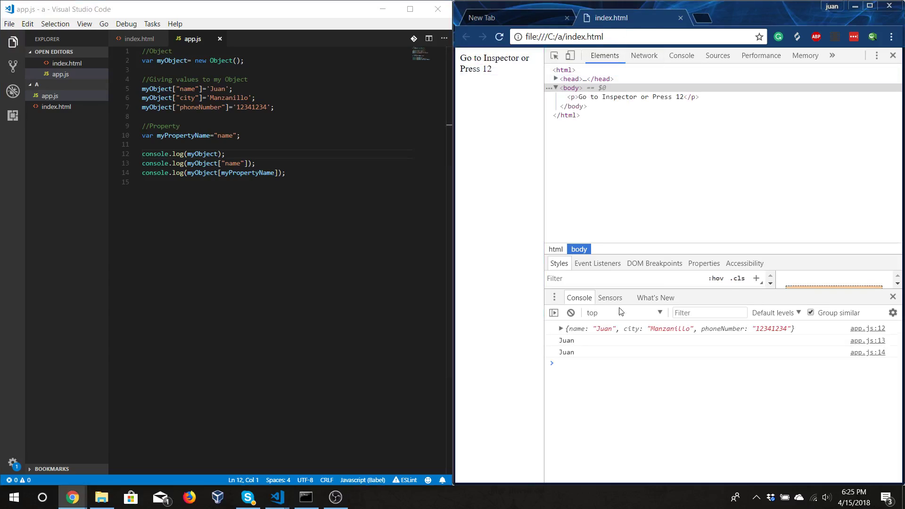
Expand and collapse the logged myObject, then highlight both 'Juan' outputs in the console
click(561, 328)
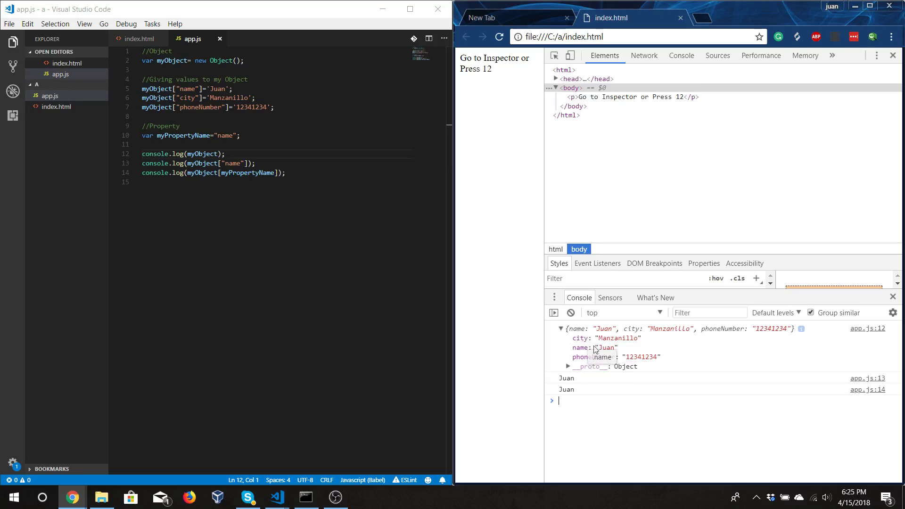
click(561, 329)
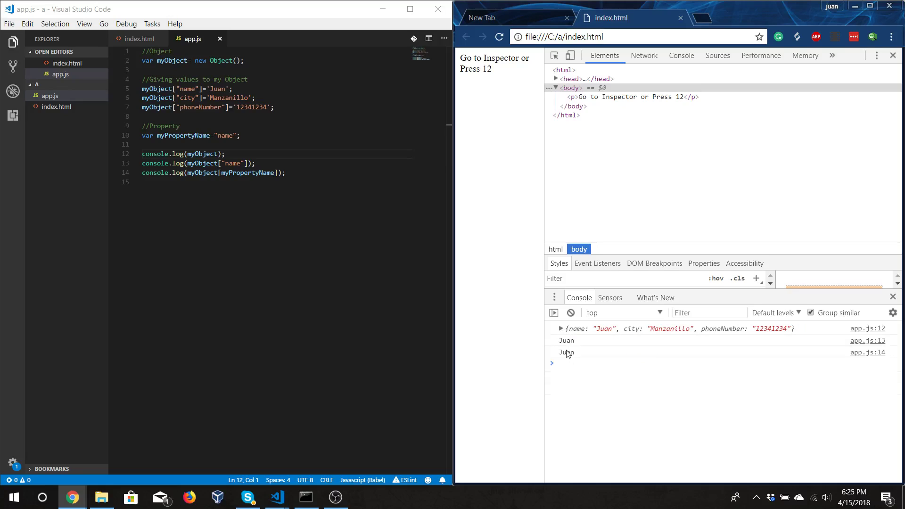
drag(560, 340, 576, 343)
drag(559, 352, 574, 353)
click(605, 370)
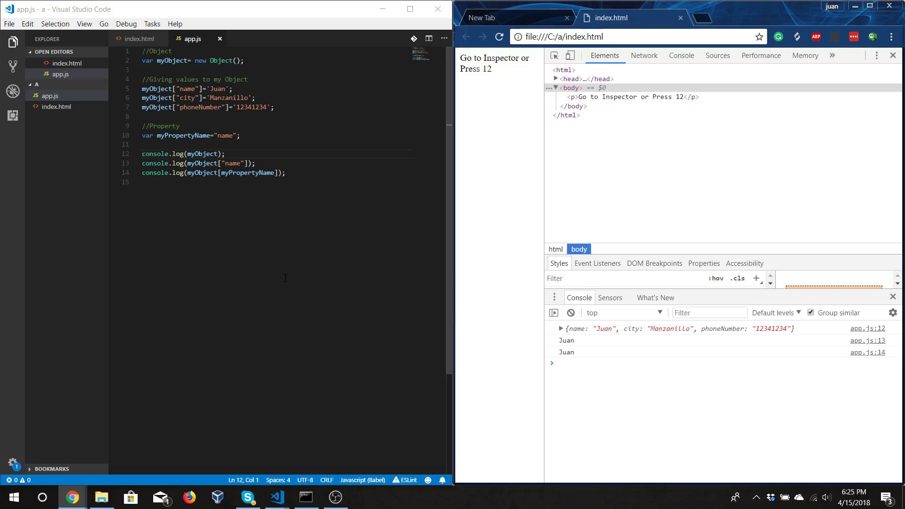